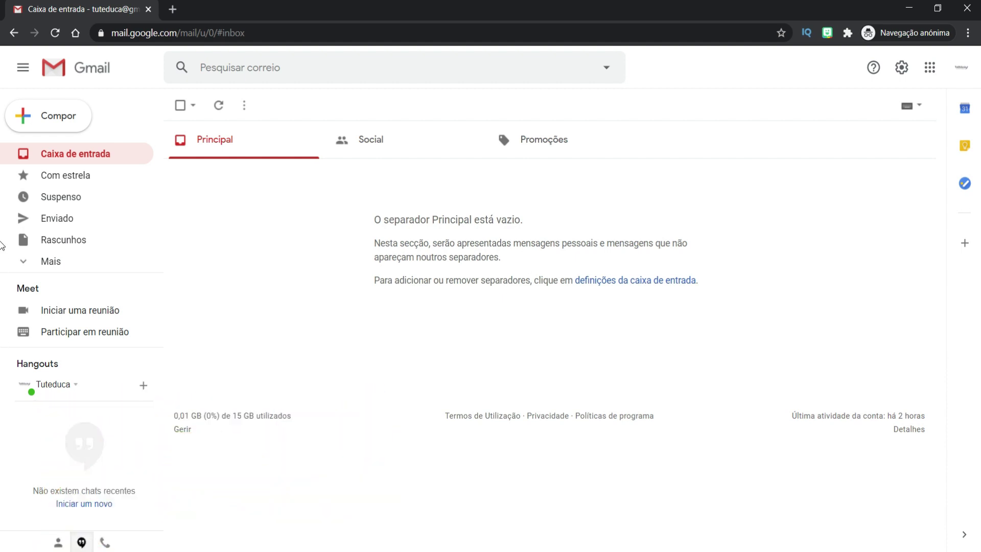
Open Google Drive from Gmail's Google apps grid in a new tab.
click(929, 69)
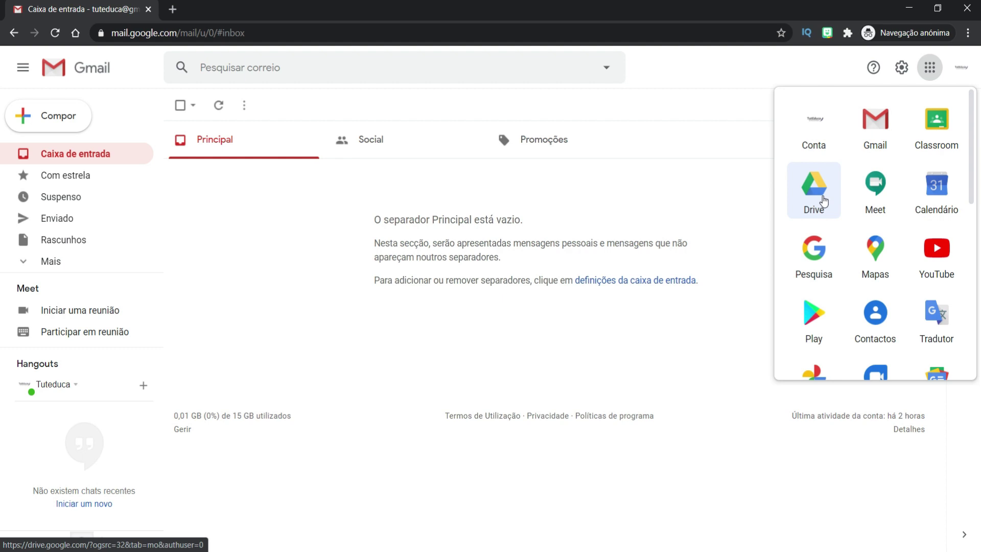
scroll(875, 258, down, 2)
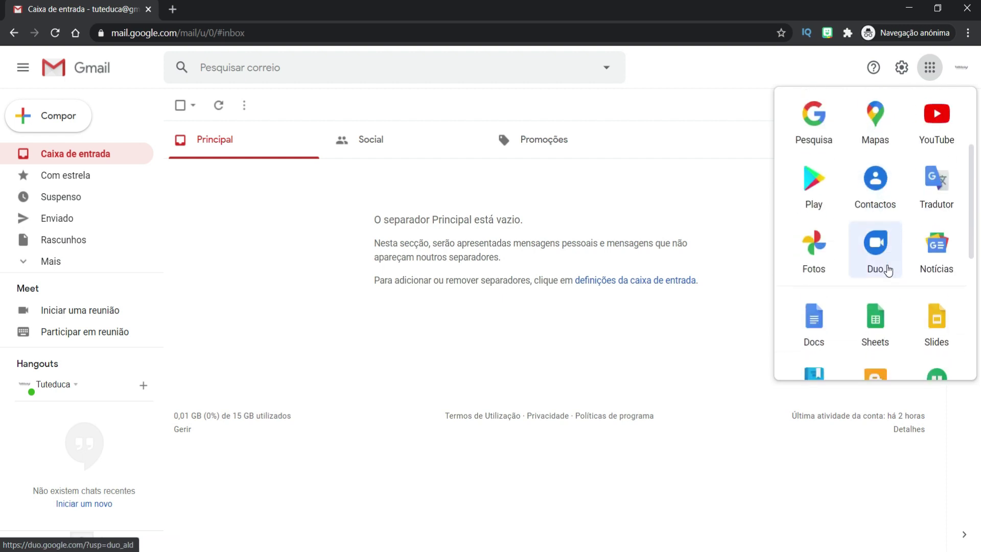
scroll(876, 256, down, 1)
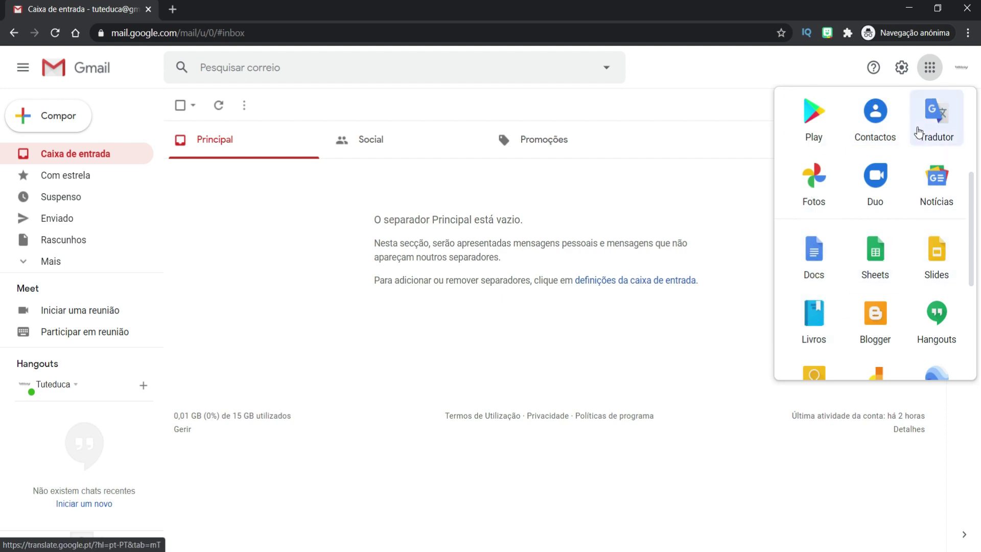
scroll(874, 194, up, 1)
scroll(888, 237, up, 1)
scroll(899, 240, up, 1)
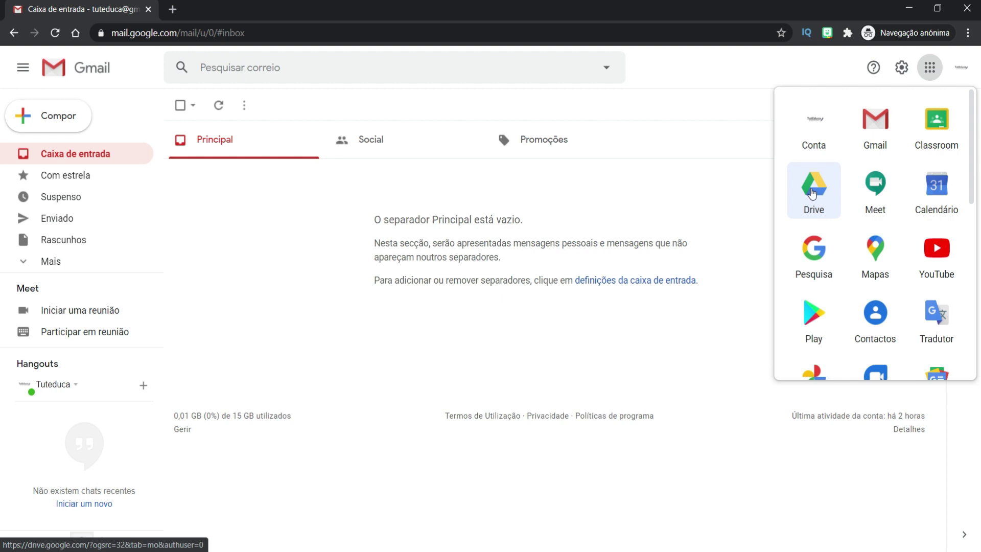
click(812, 187)
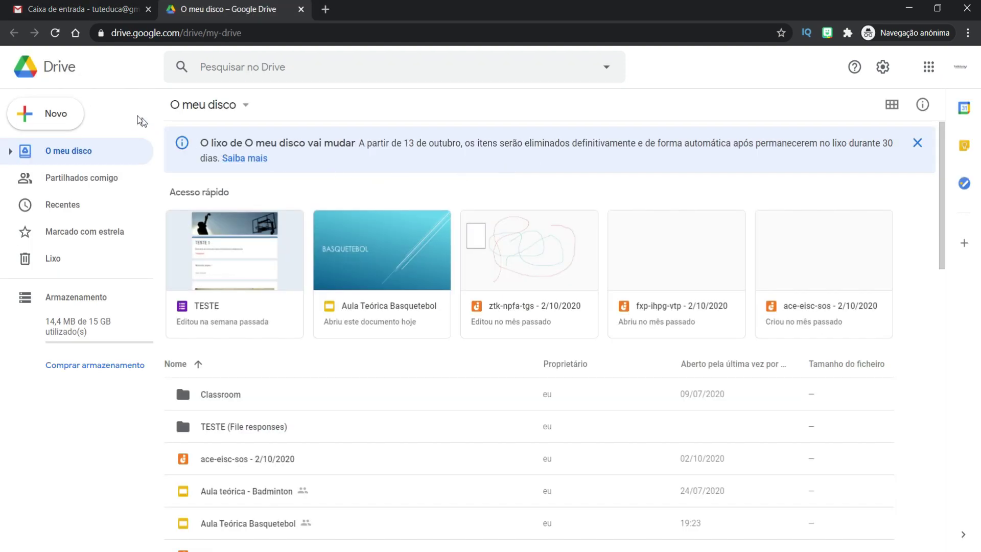
Create a new Google Slides presentation from Drive's Novo menu.
click(45, 117)
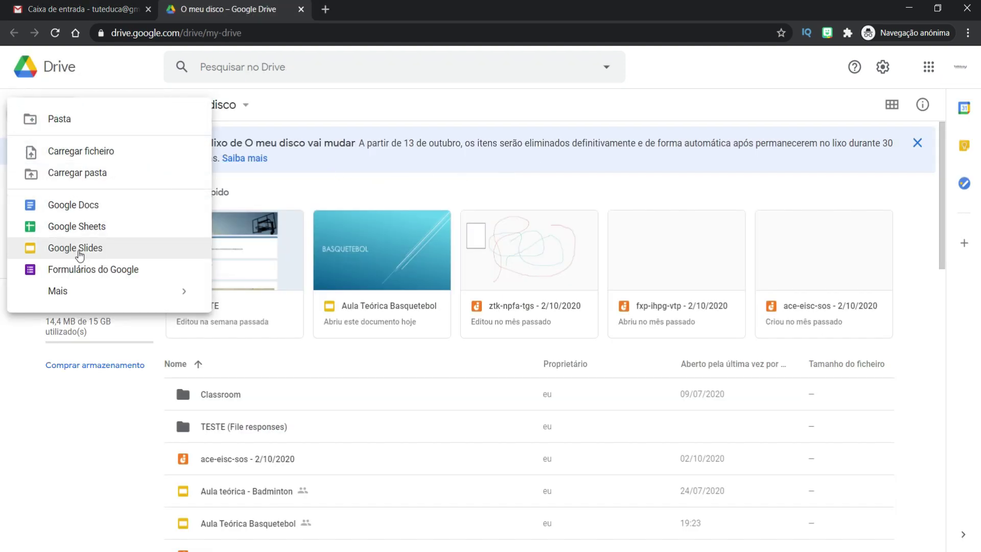
click(79, 249)
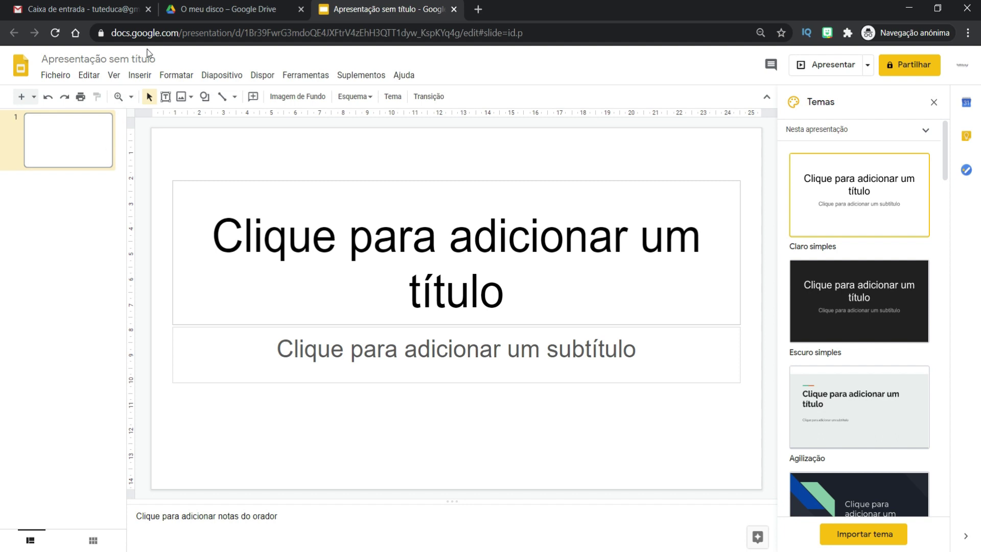
Rename the untitled presentation to 'Teste Slides'.
click(148, 59)
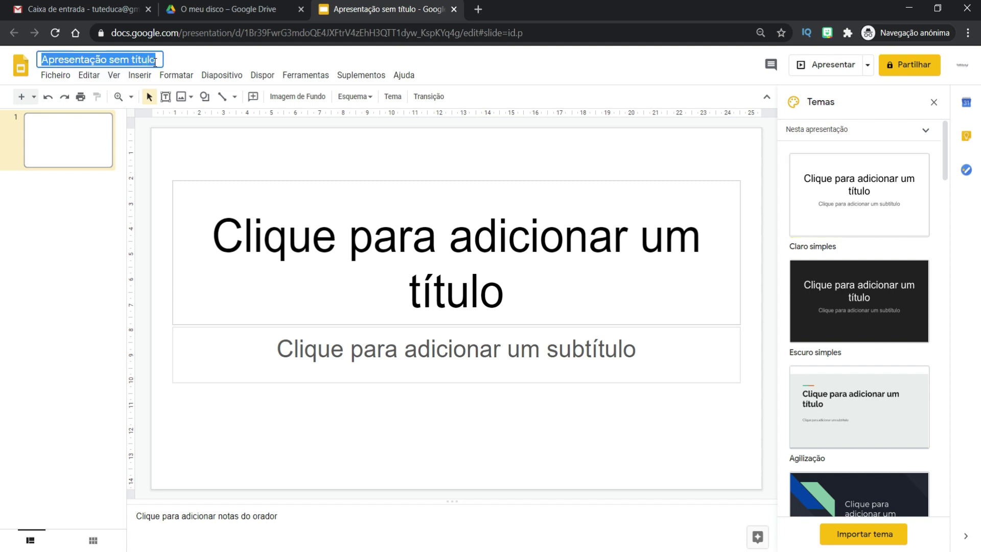
text(Teste Slides)
key(Return)
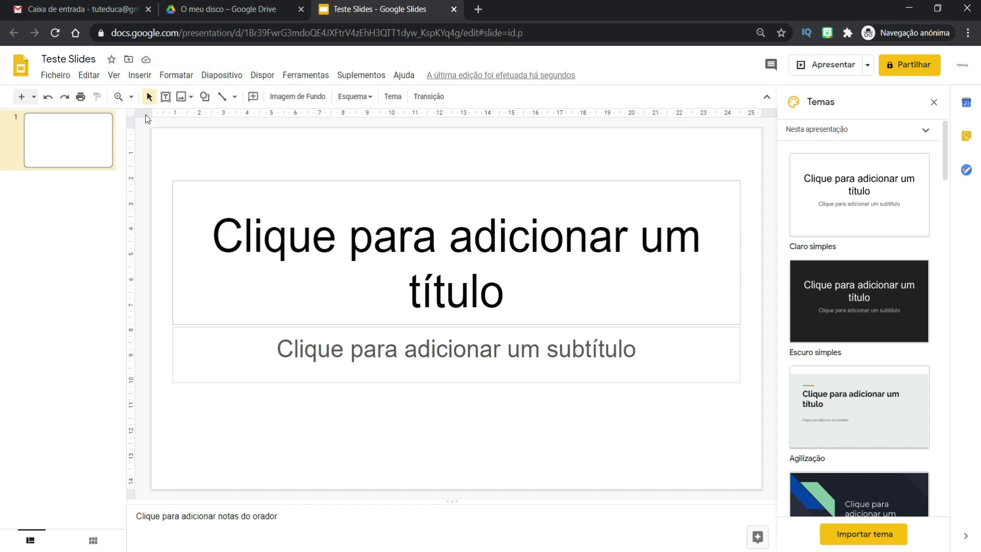
Move the presentation into a new folder named Slides in O meu disco.
click(128, 59)
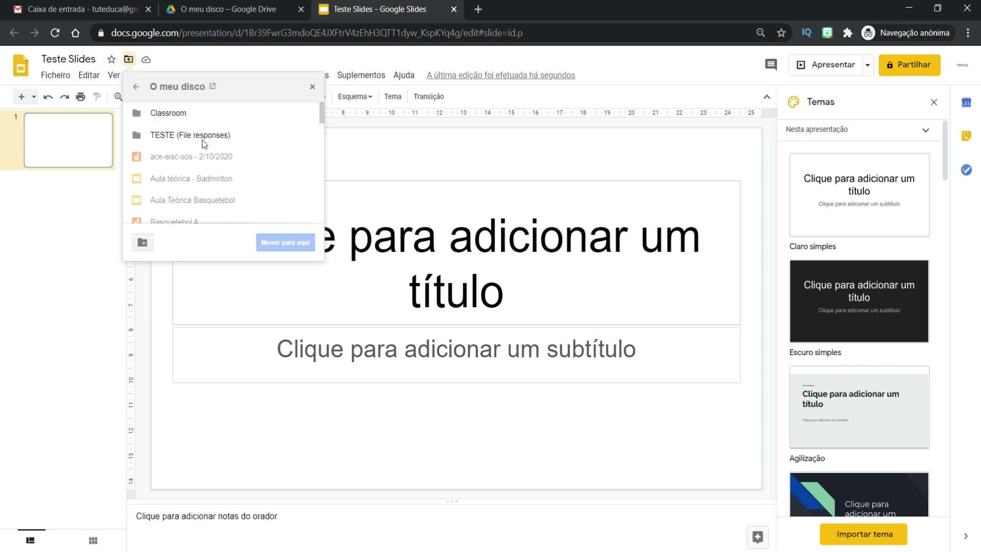
scroll(188, 181, down, 3)
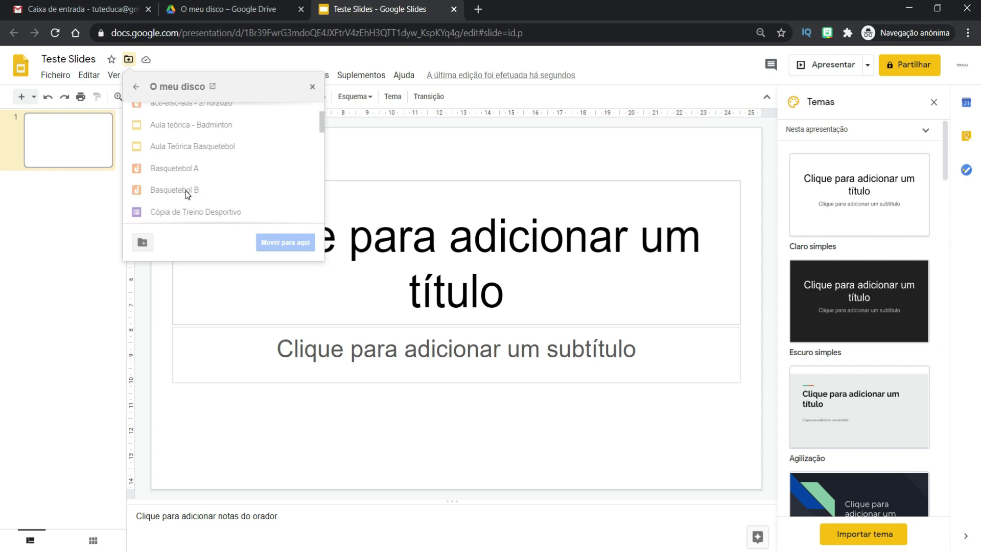
click(143, 243)
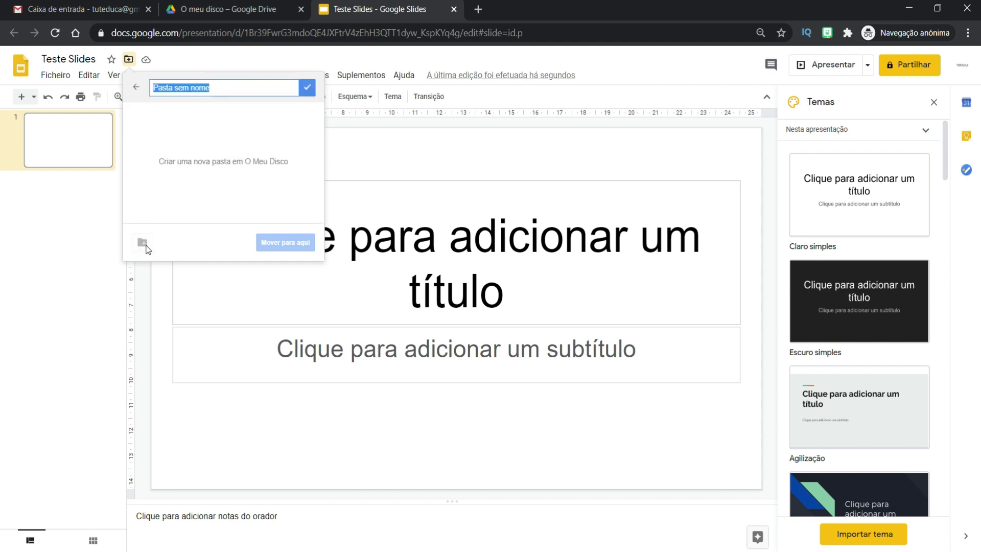
text(S)
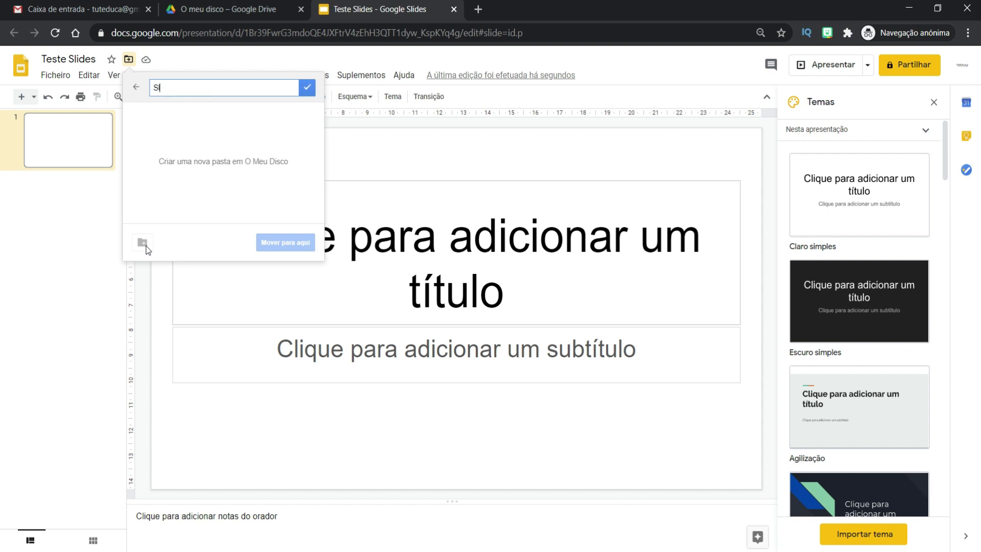
text(lides)
key(Return)
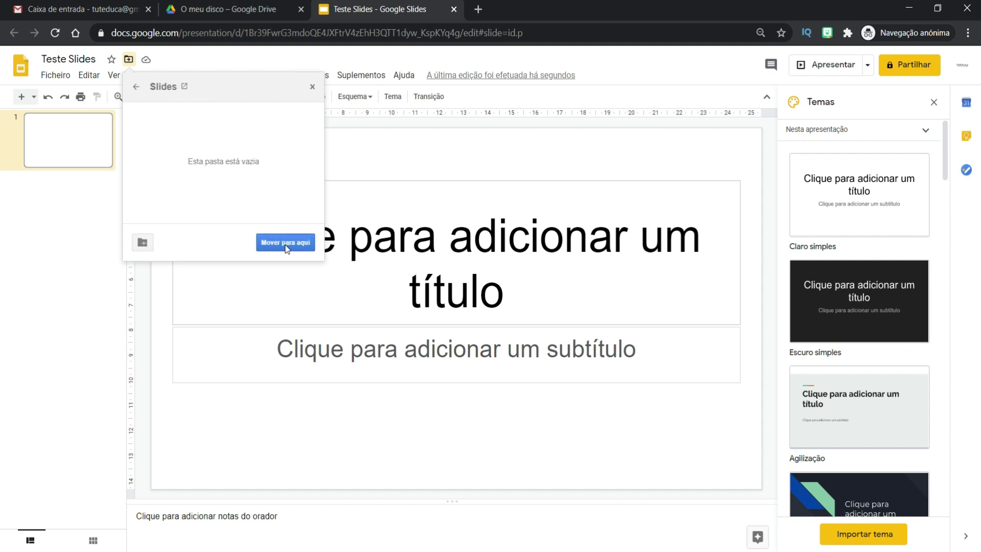
click(286, 244)
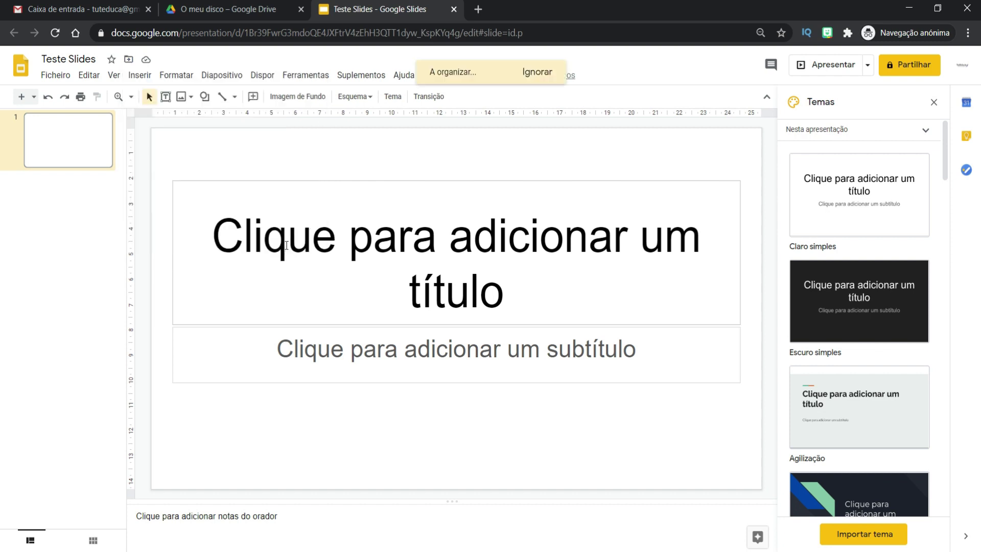
Star Teste Slides and confirm it appears in Drive's Marcado com estrela list.
click(238, 10)
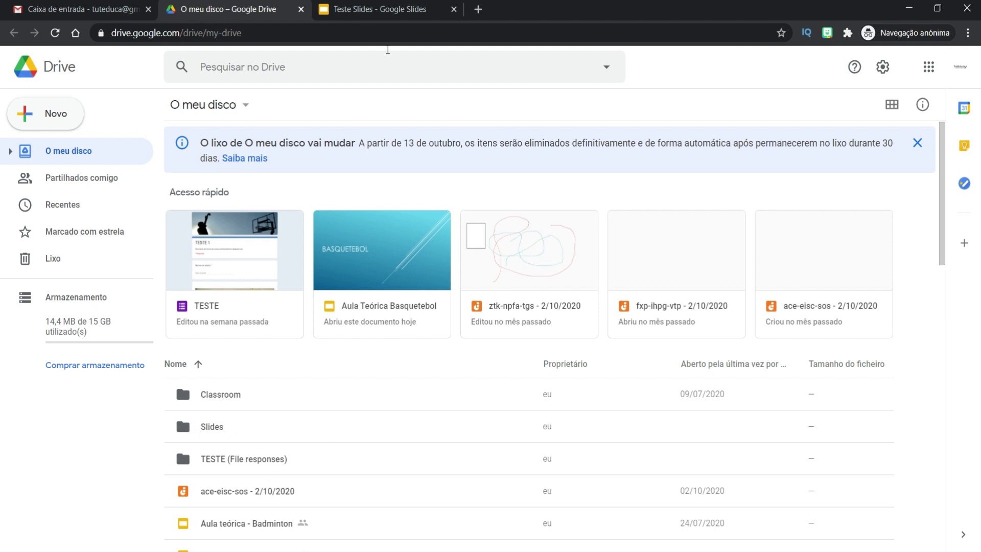
click(393, 10)
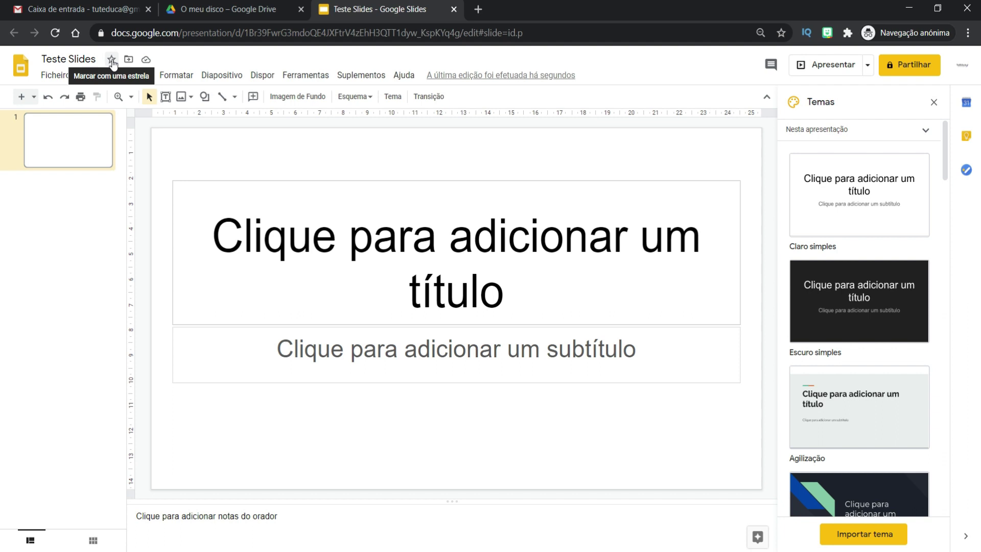
click(111, 60)
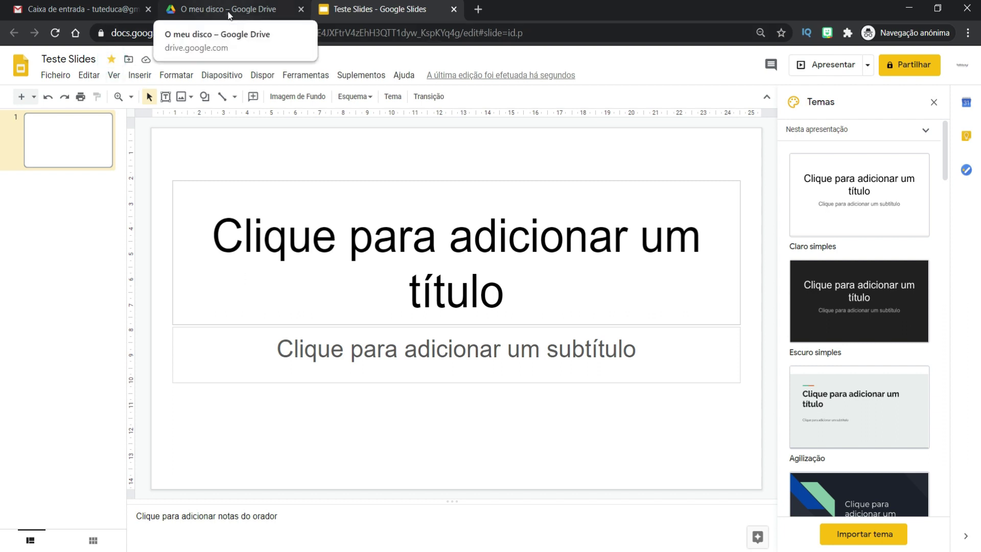
click(227, 10)
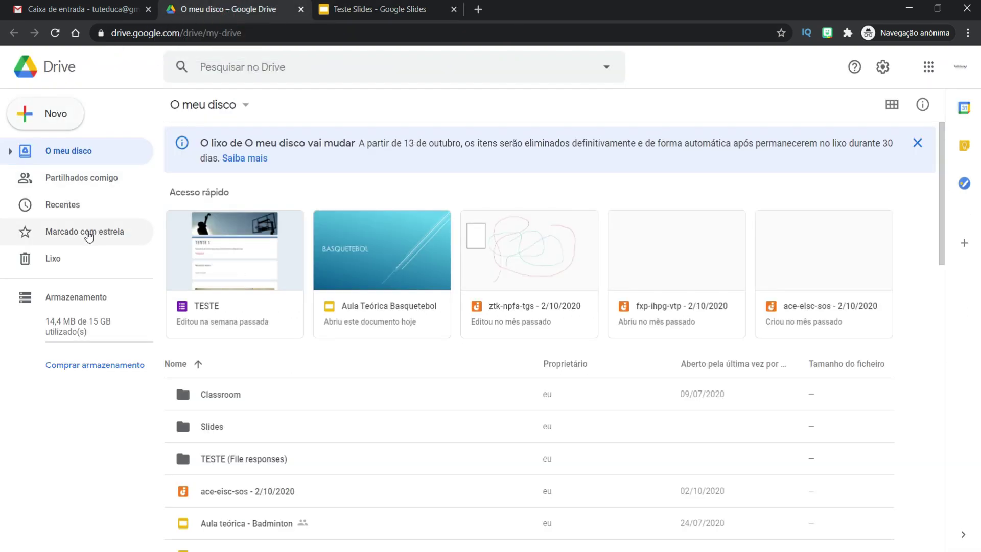
click(89, 232)
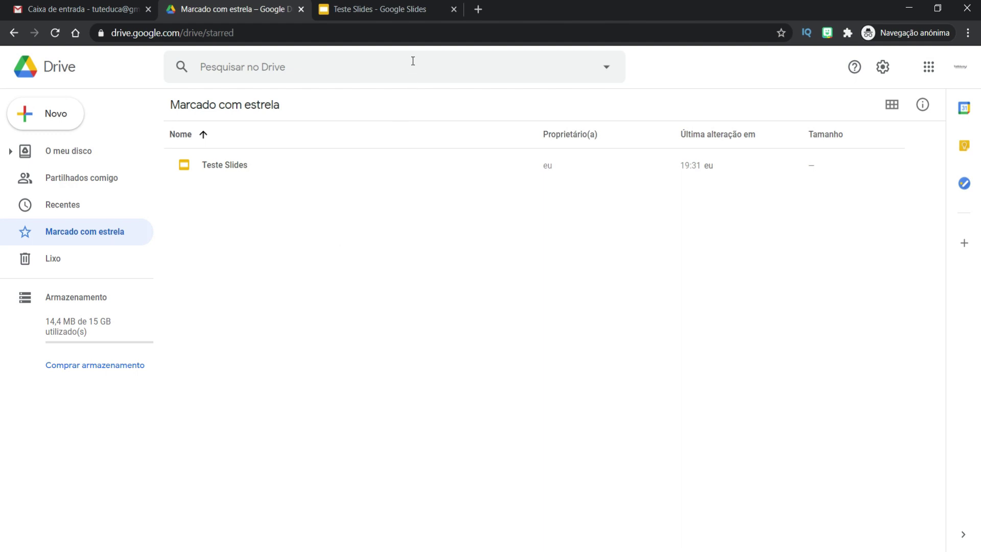
click(381, 8)
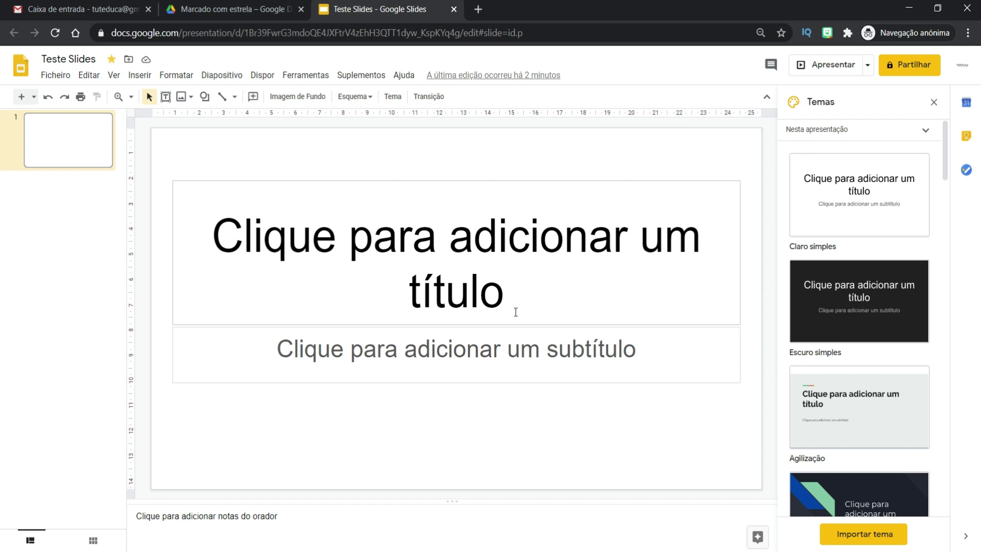
Enter the title Natação and the two-line subtitle 'Ano letivo 2020-2021' / 'TuTeduca'.
click(532, 294)
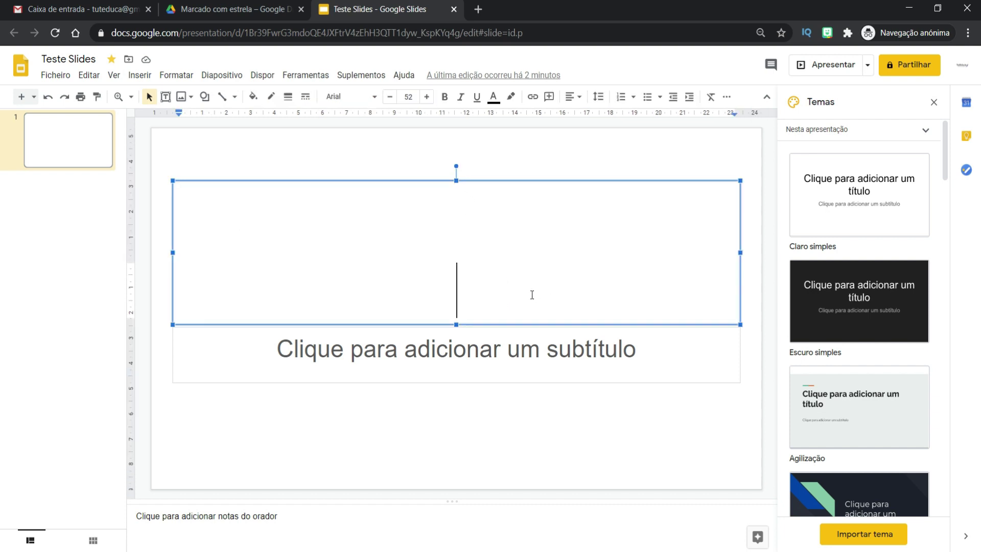
text(Nata)
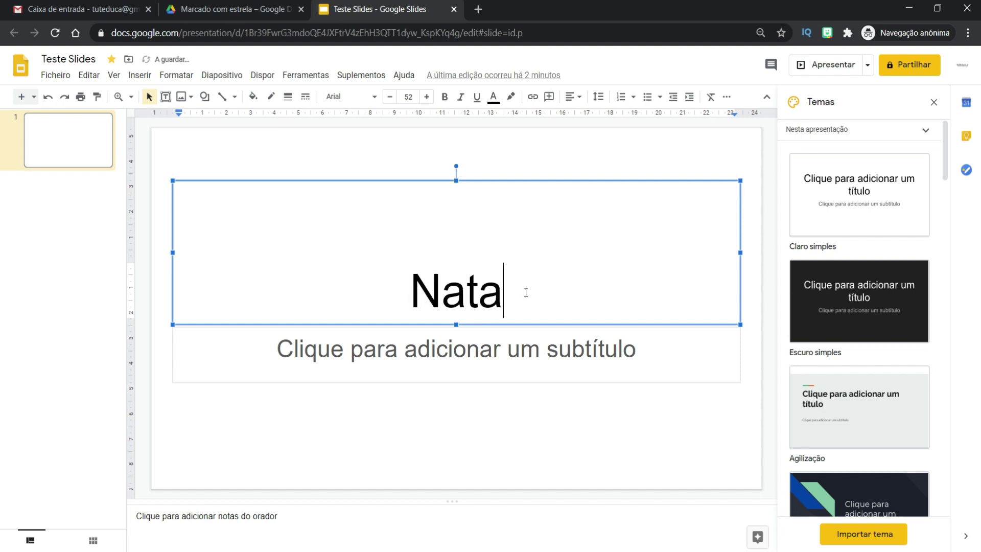
text(ção)
click(677, 358)
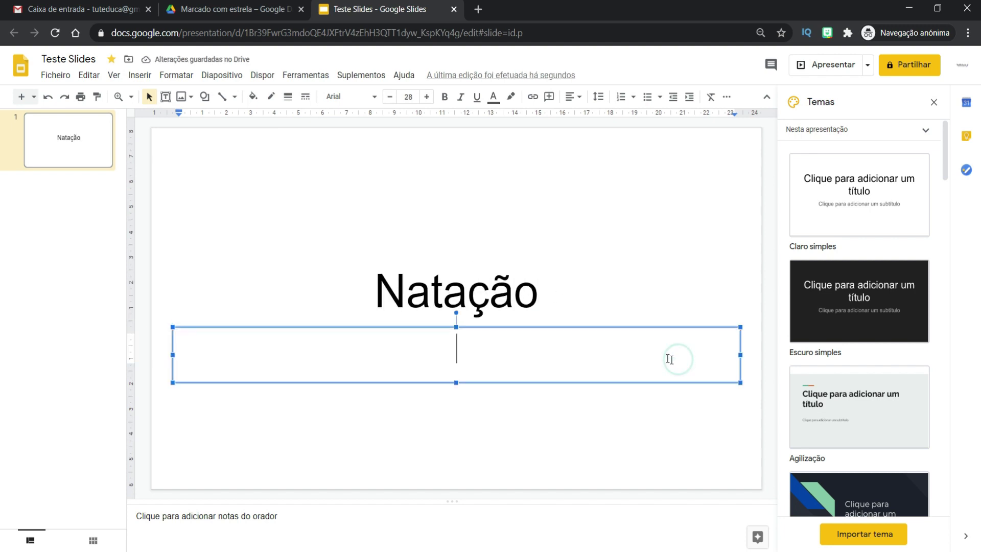
text(A)
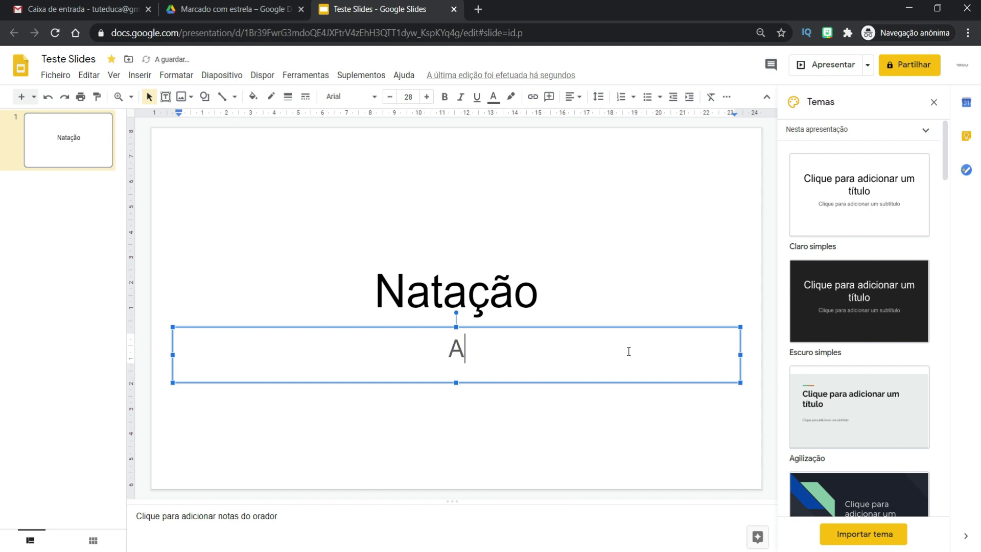
text(no letivo 2020-2021)
key(Return)
text(TuTeduca)
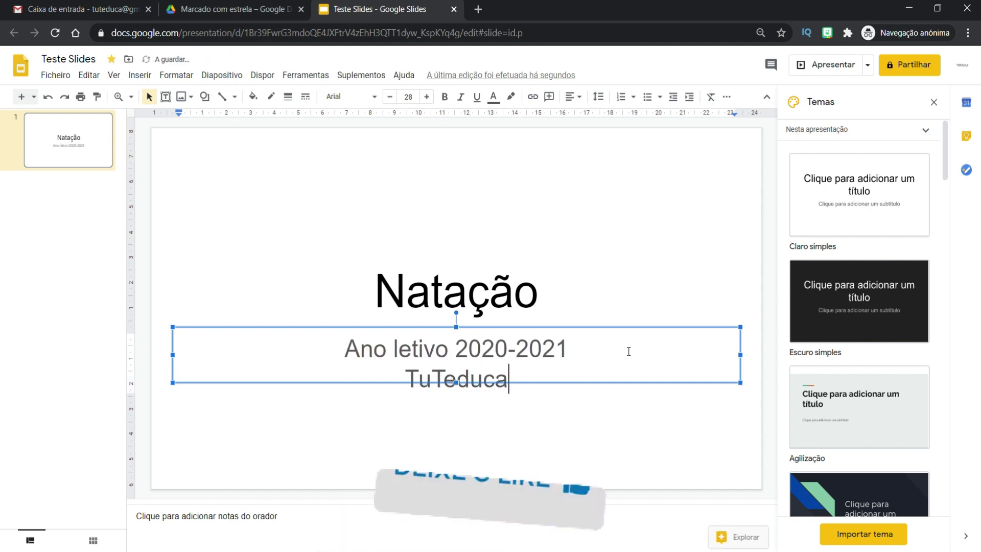
click(538, 423)
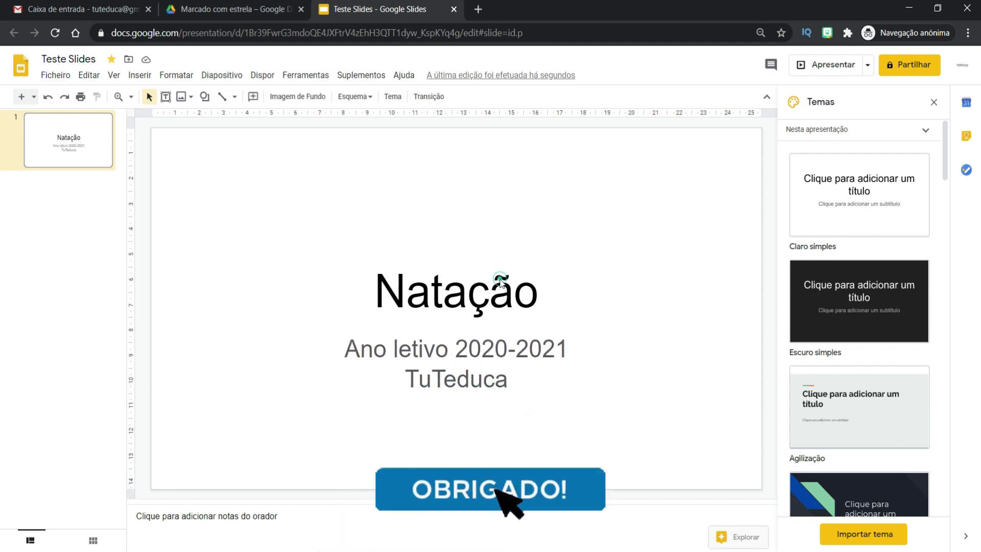
Narrow the Natação title box and move it up toward the slide centre.
click(491, 276)
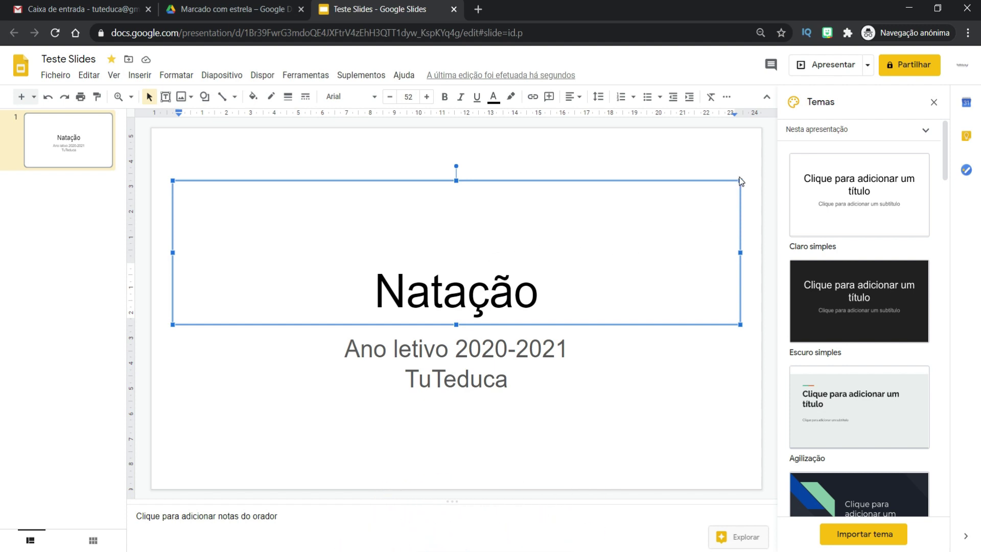
drag(740, 180, 617, 240)
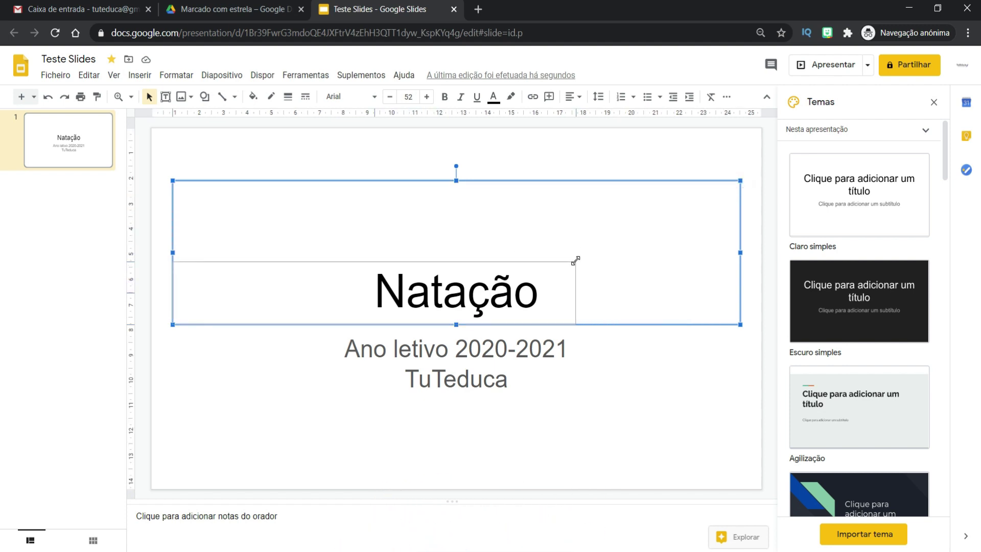
drag(576, 262, 576, 261)
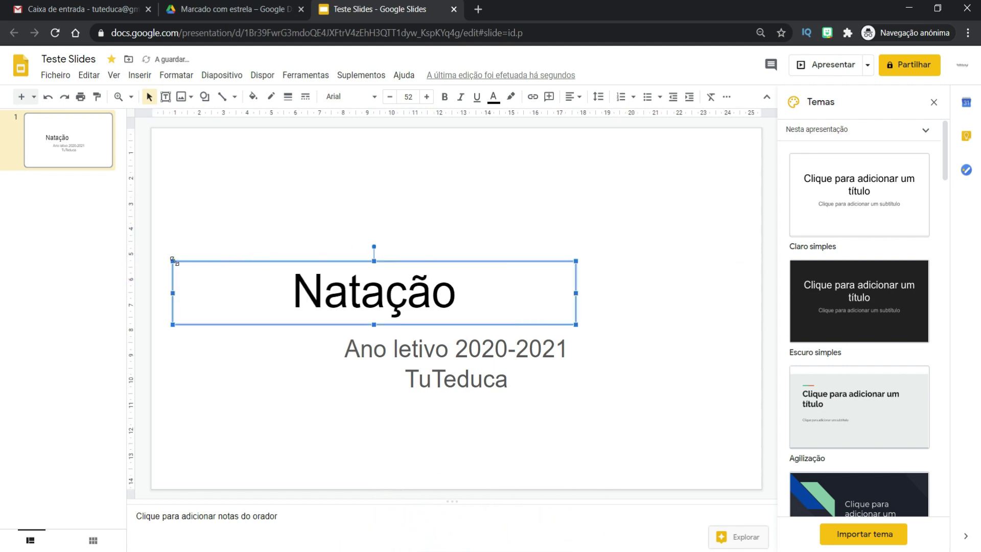
drag(173, 261, 262, 262)
drag(406, 276, 452, 272)
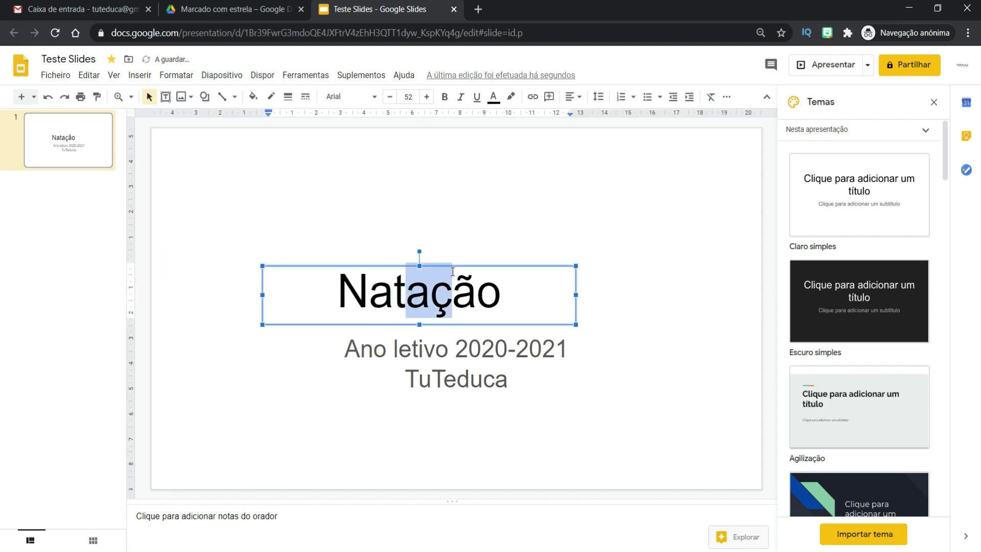
mouse_move(550, 266)
mouse_down()
mouse_move(692, 198)
mouse_move(466, 214)
mouse_move(499, 187)
mouse_move(554, 228)
mouse_up()
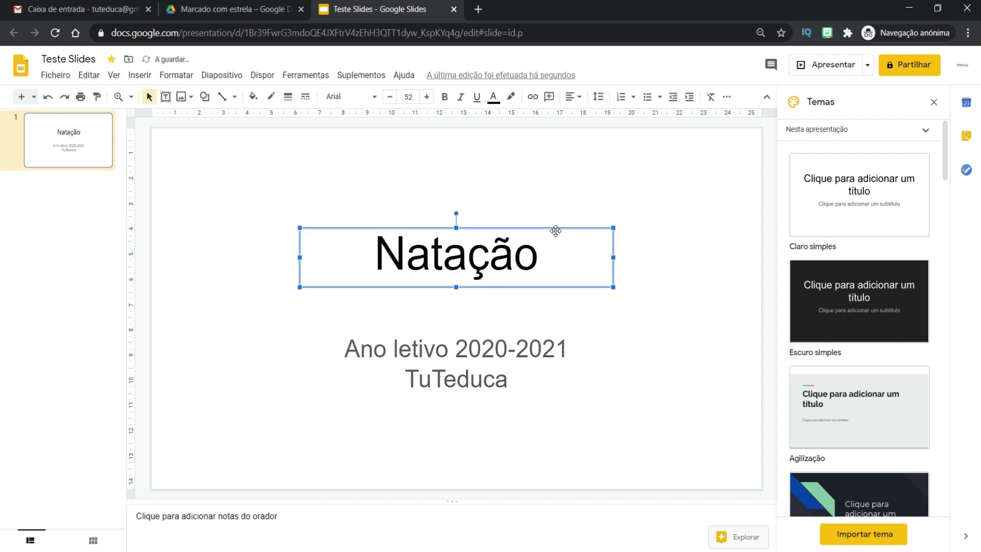
Try moving the subtitle box up and left, then undo that move.
click(506, 378)
drag(528, 328, 404, 318)
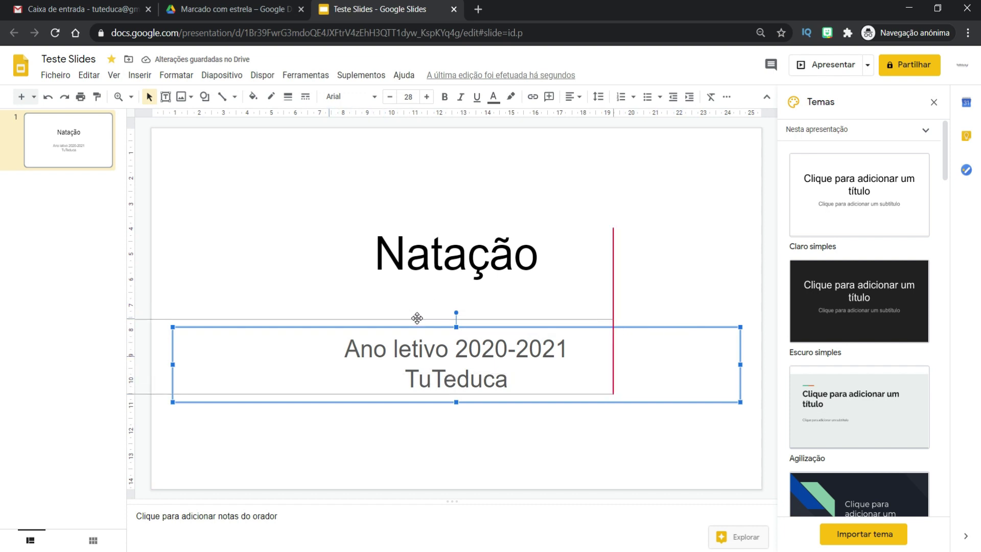
drag(404, 318, 413, 317)
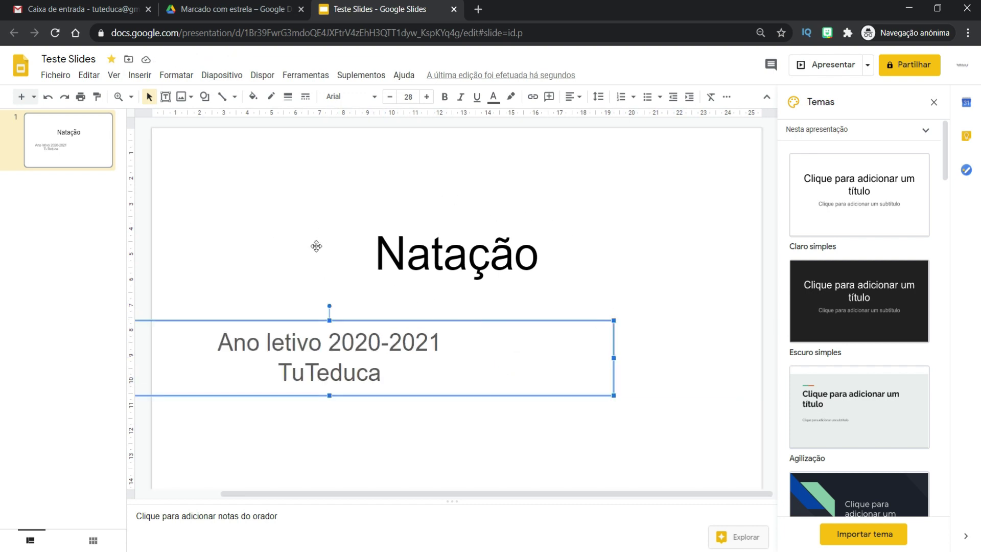
click(49, 99)
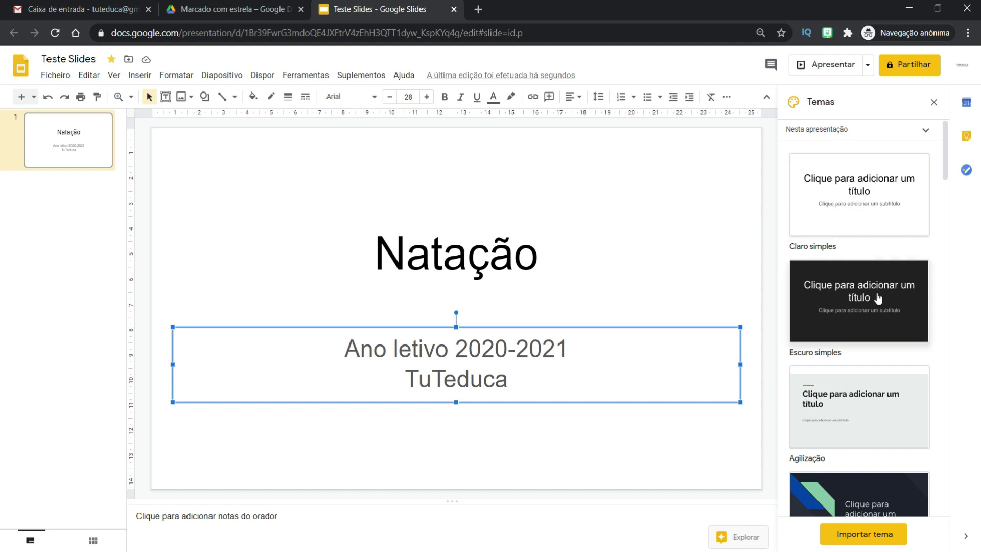
scroll(876, 302, down, 1)
scroll(877, 307, down, 4)
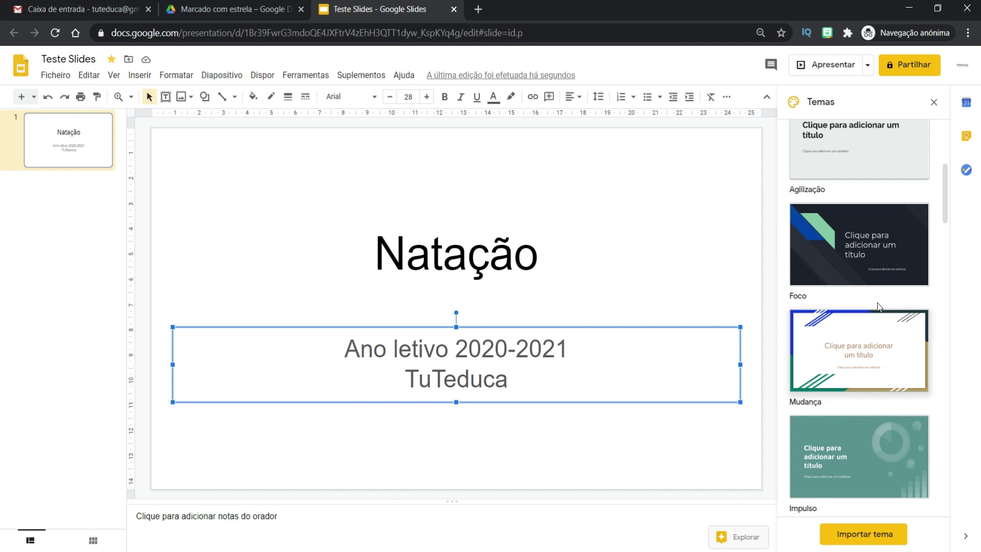
scroll(878, 307, down, 1)
scroll(876, 305, down, 3)
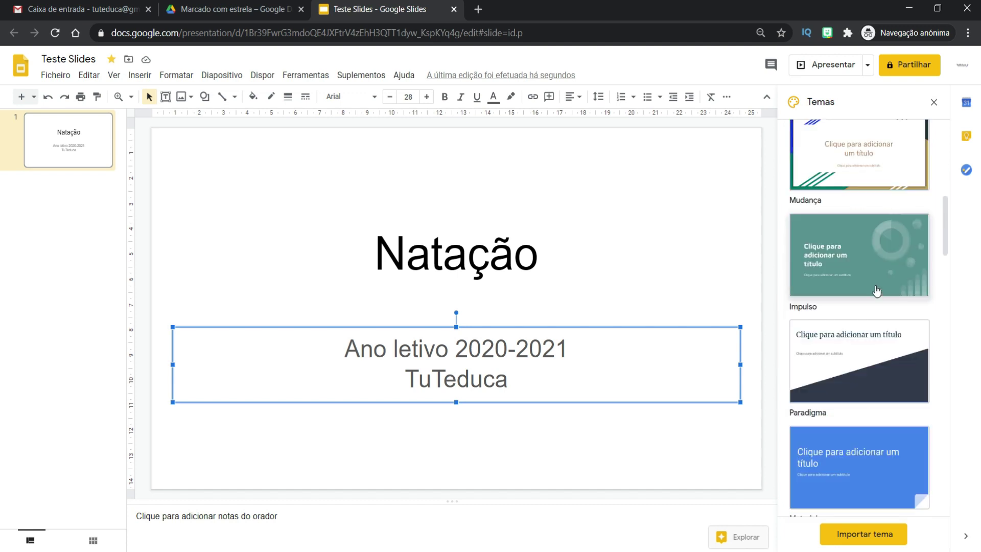
click(860, 534)
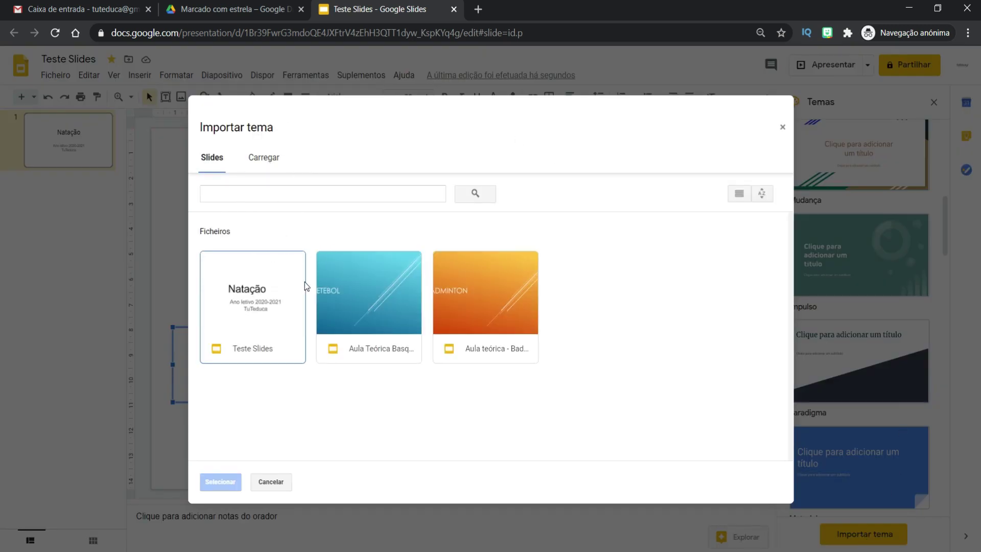
click(268, 158)
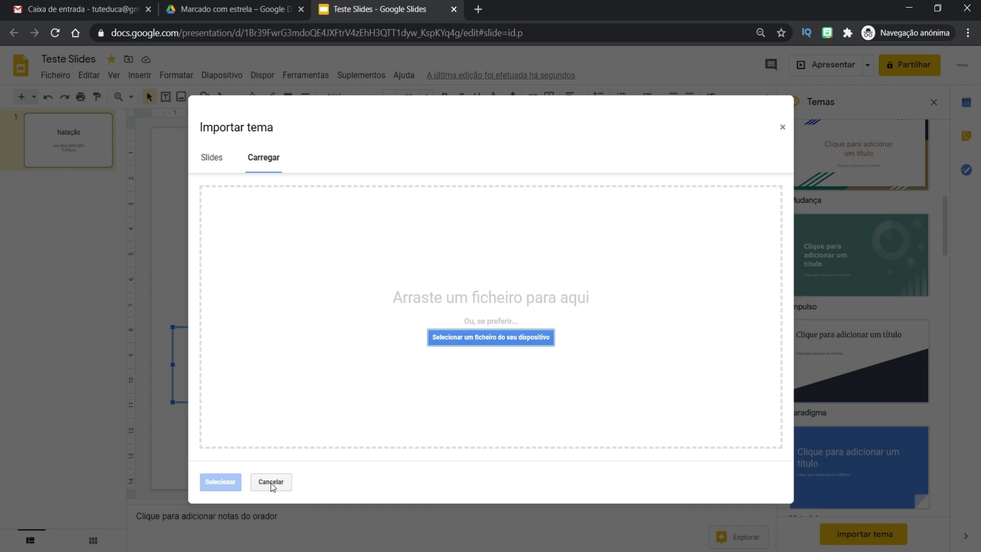
click(271, 483)
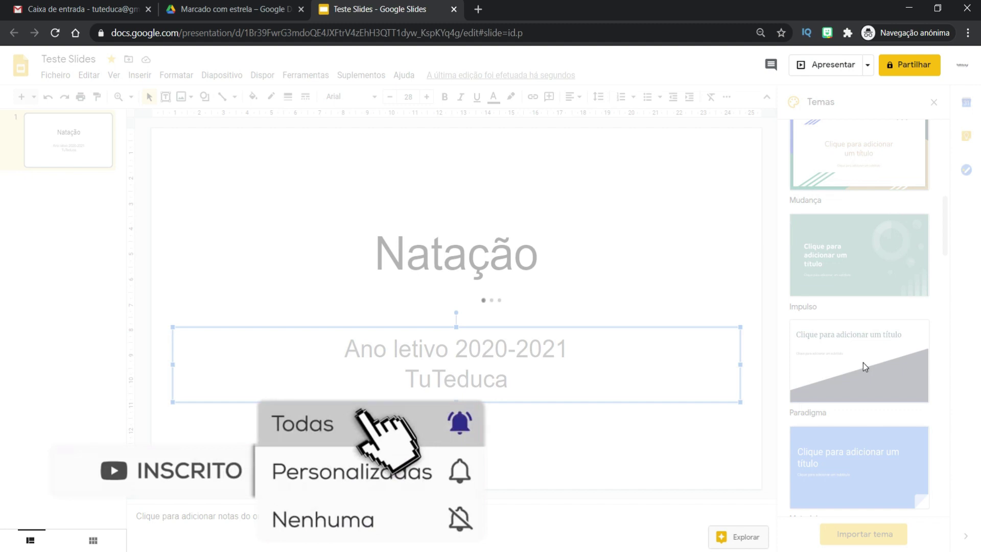
Try the Paradigma and Material themes, settle on Mudança, and add a second slide.
click(863, 362)
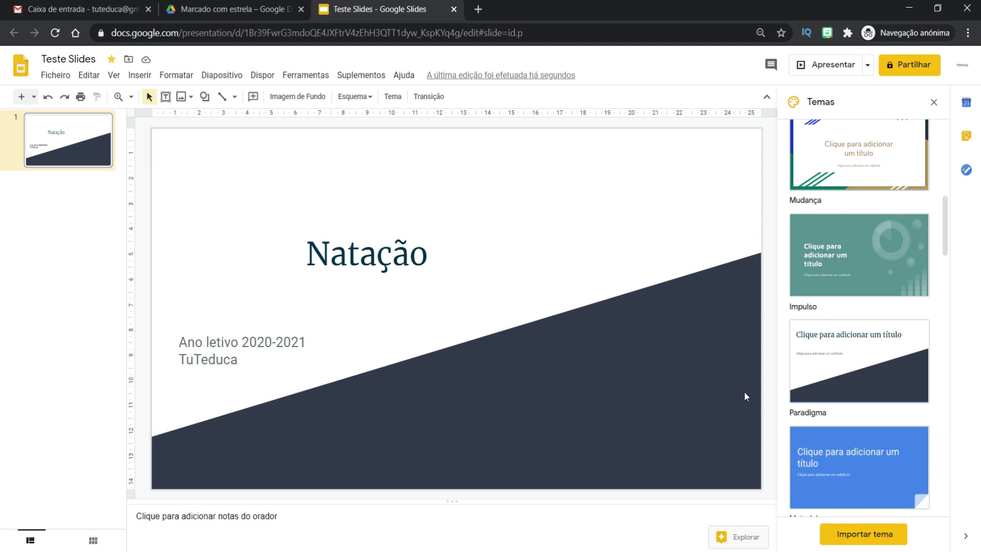
click(860, 475)
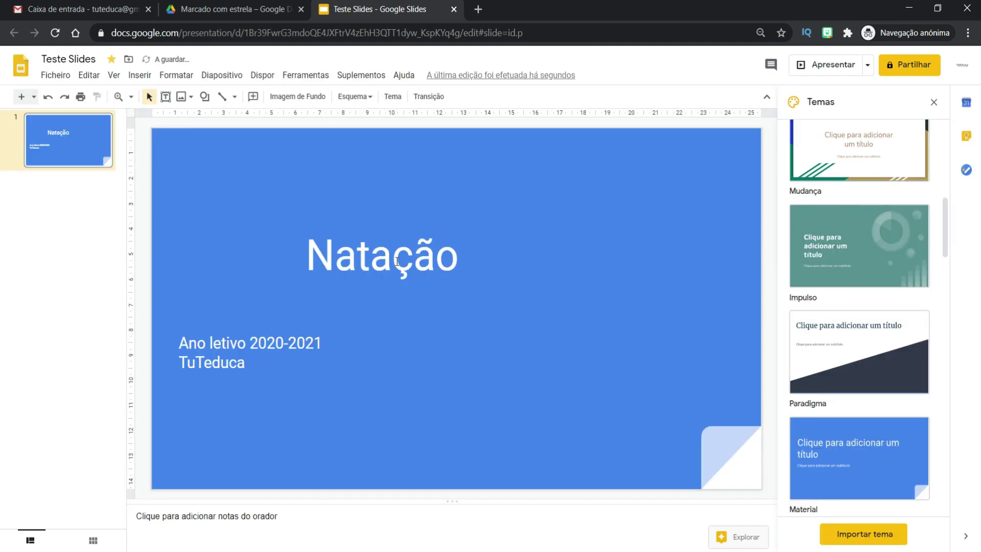
click(866, 153)
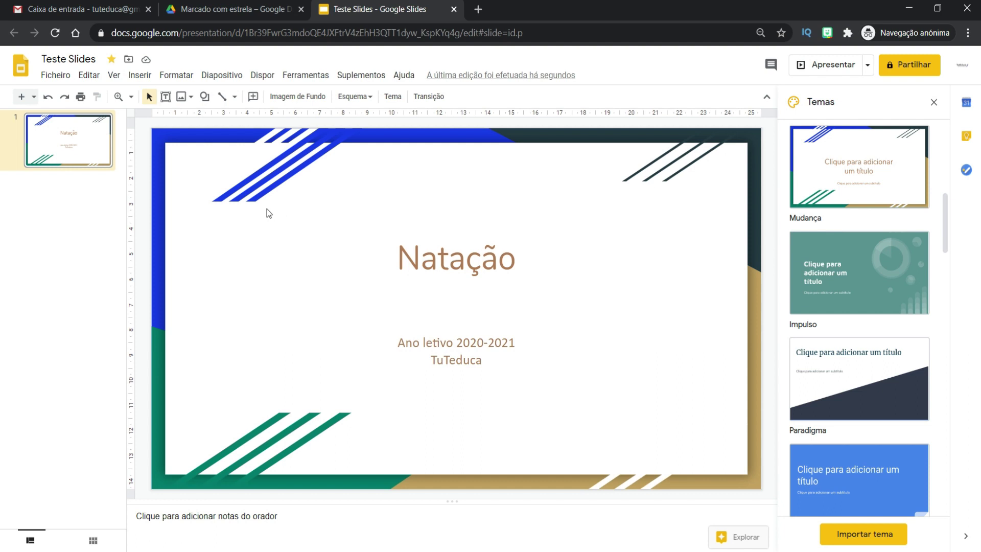
click(21, 97)
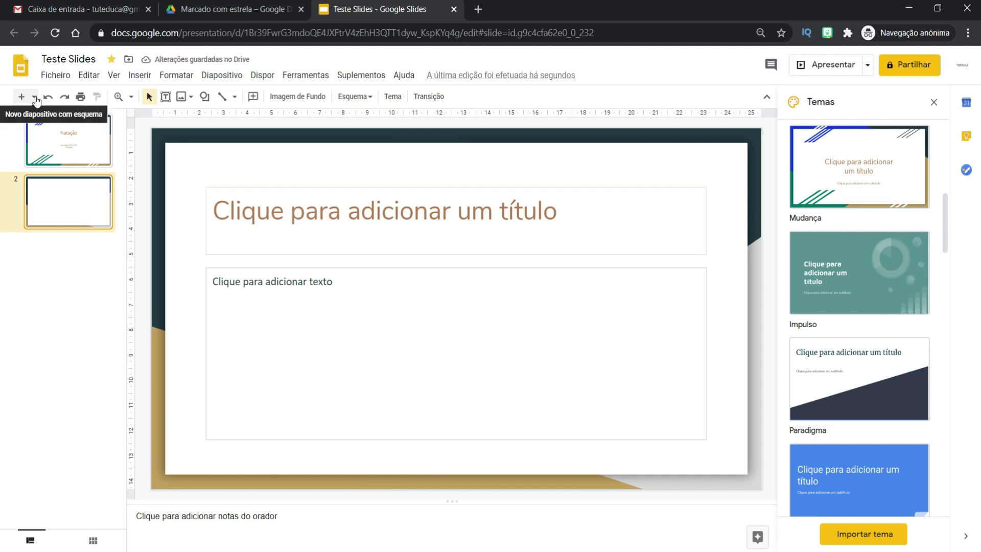
Add a Cabeçalho da secção slide as slide 3, undoing and redoing both slide additions.
click(34, 97)
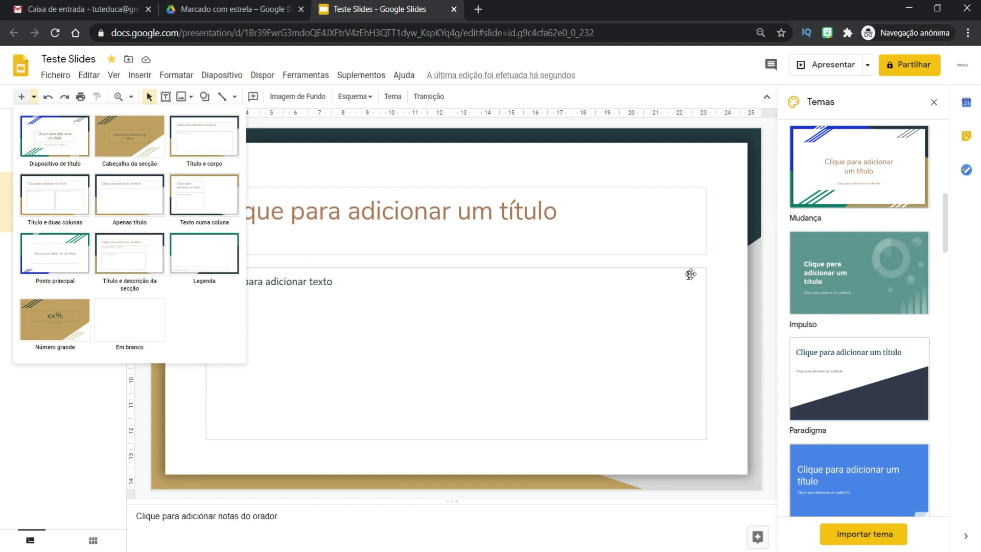
click(131, 140)
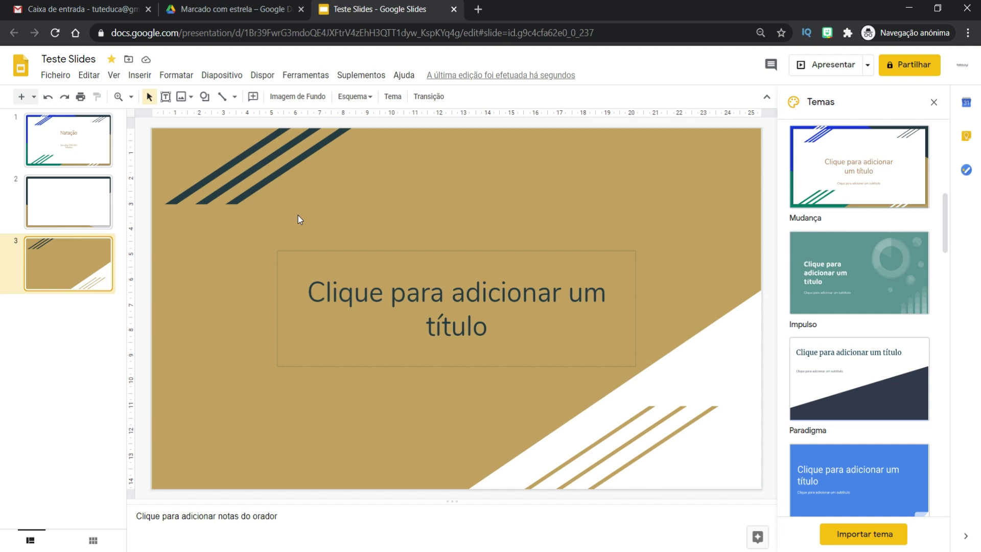
click(49, 98)
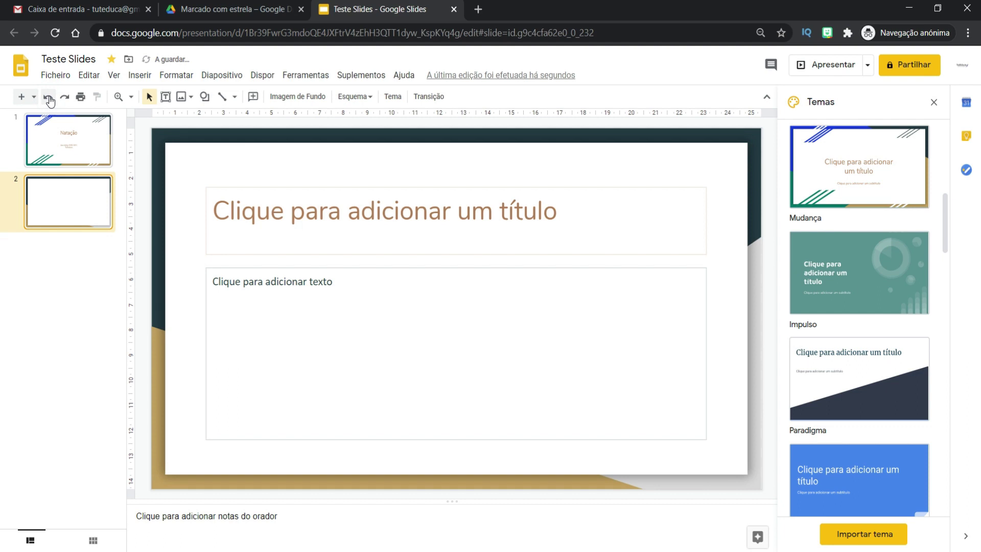
click(48, 97)
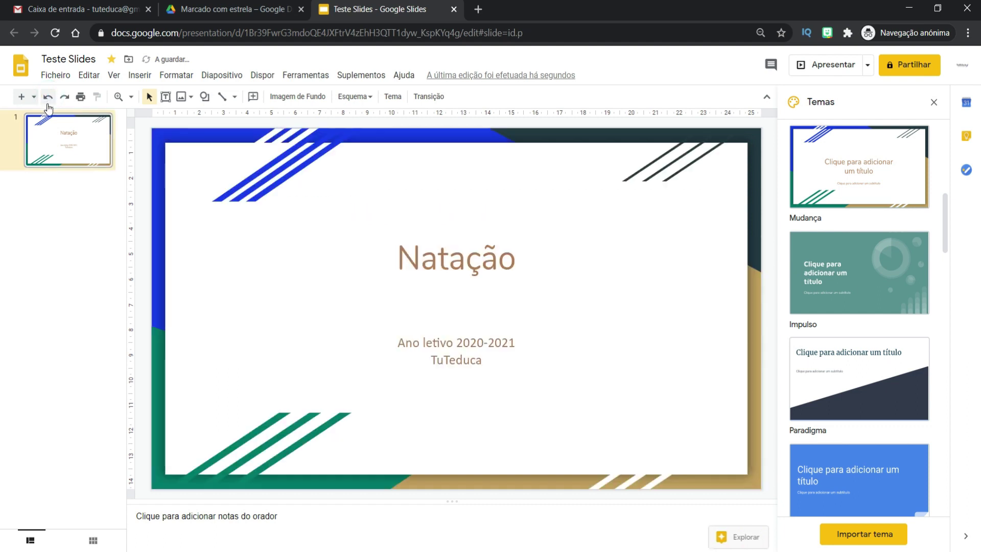
click(65, 99)
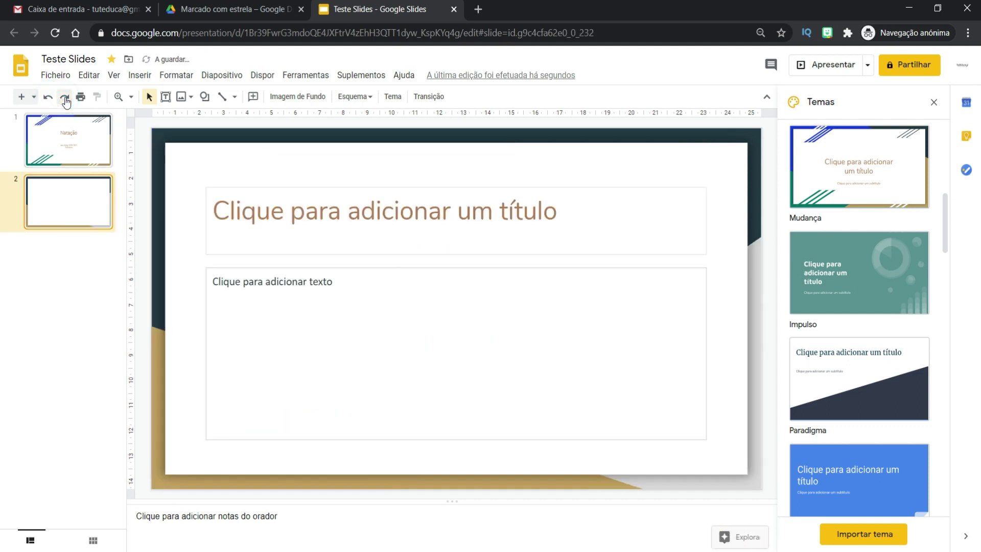
click(65, 98)
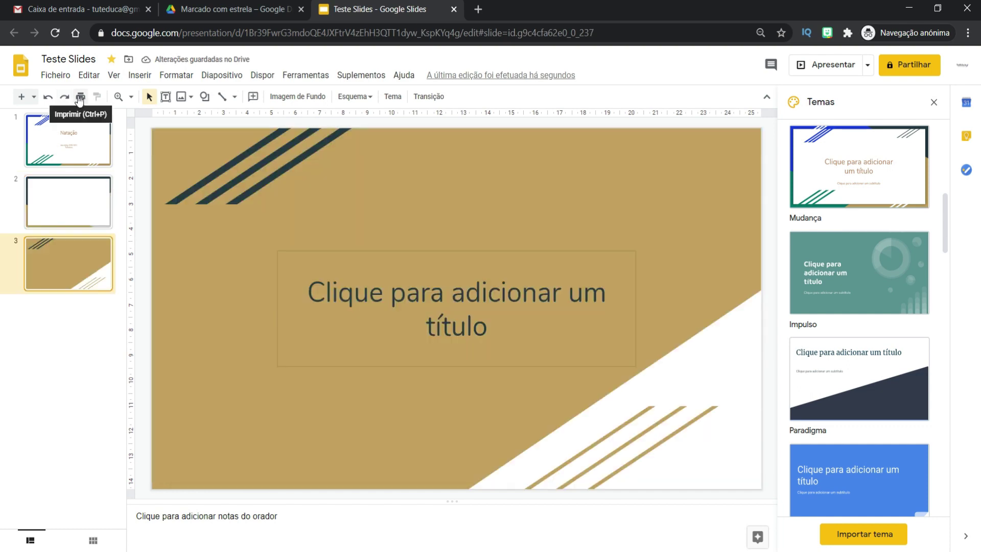
click(80, 98)
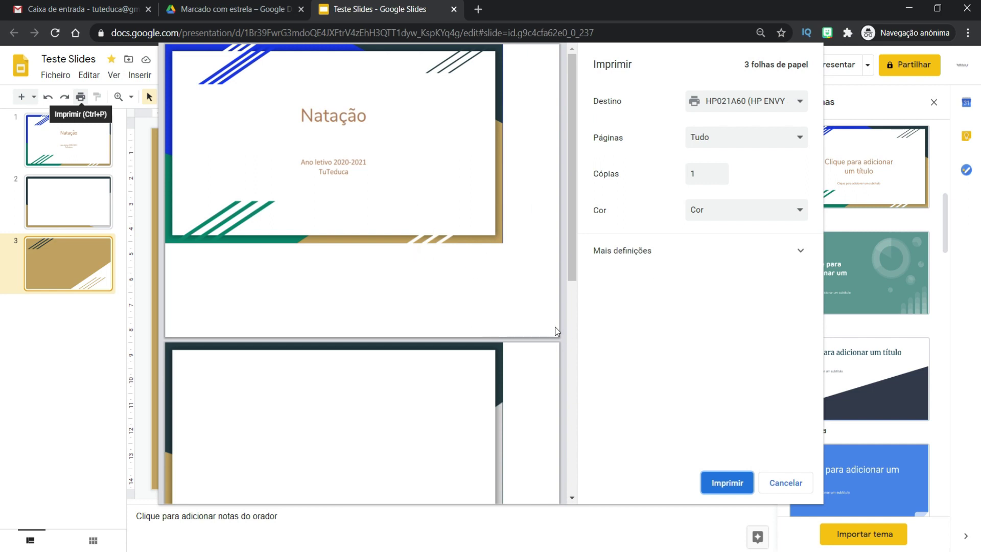
click(770, 484)
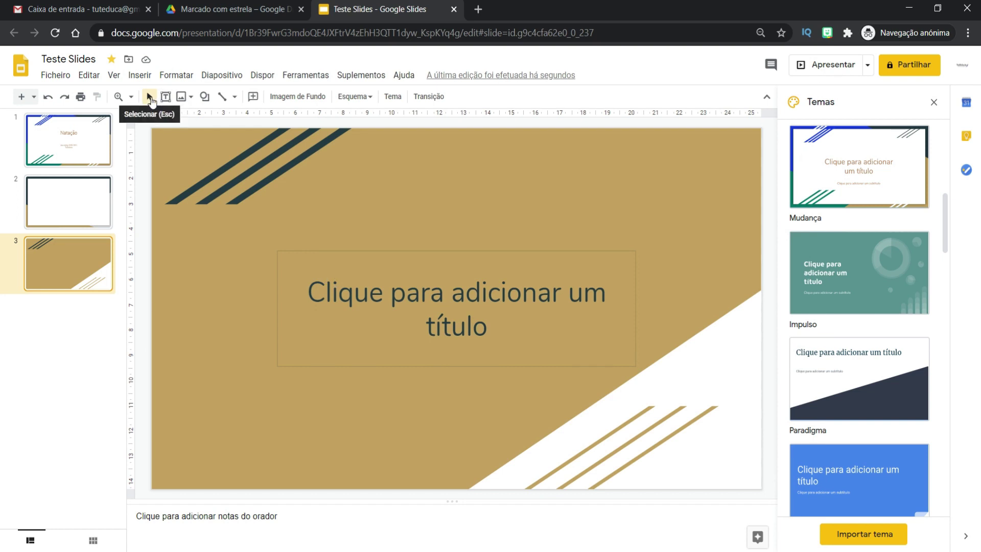
Draw a text box on slide 2, type Olá, and drag it to the body area's centre.
click(150, 97)
click(364, 245)
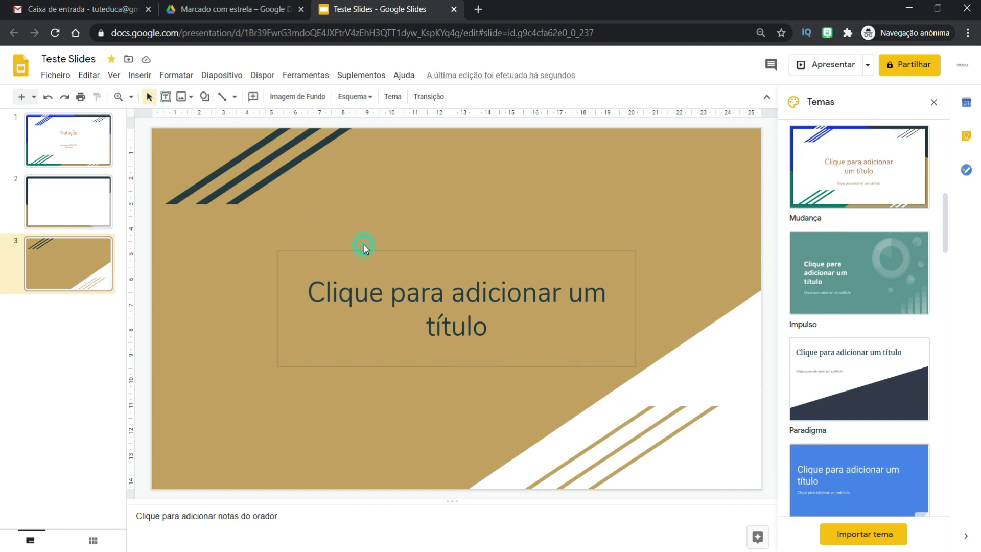
click(101, 137)
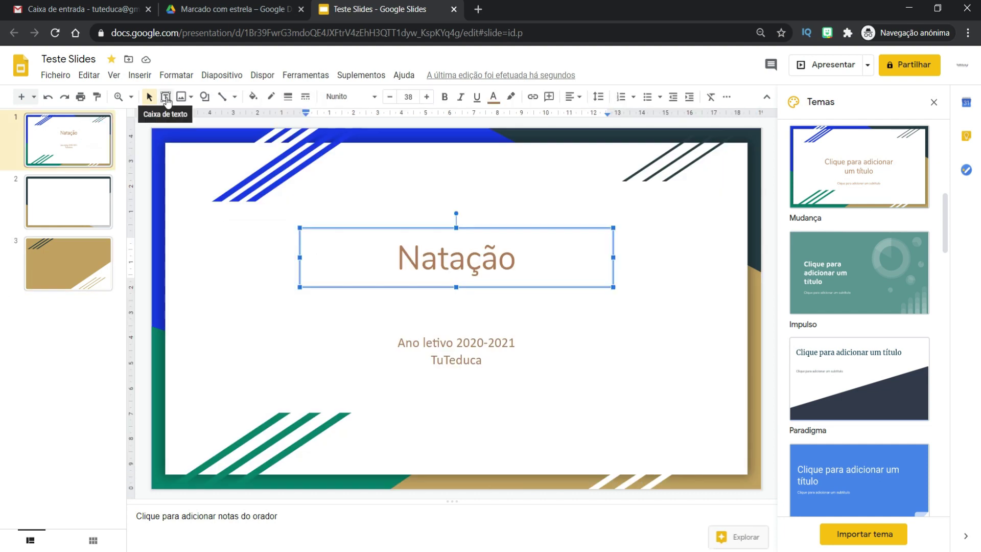
click(166, 97)
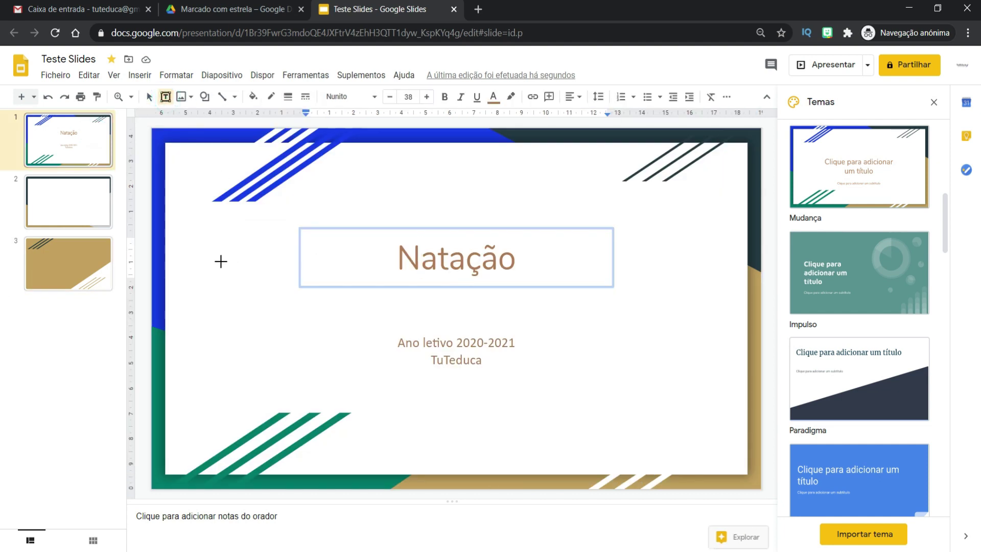
click(71, 204)
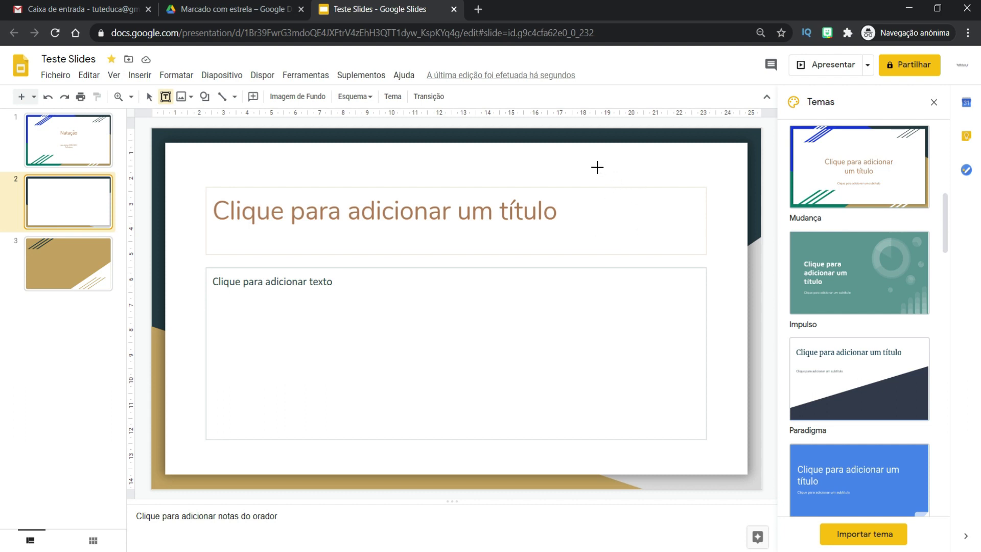
drag(595, 164, 681, 209)
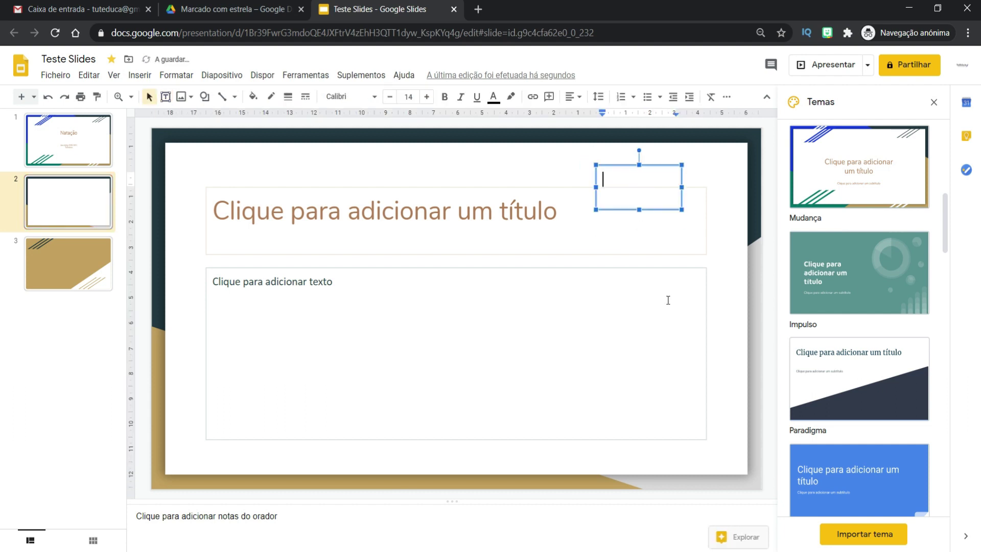
text(0)
text(á)
click(654, 297)
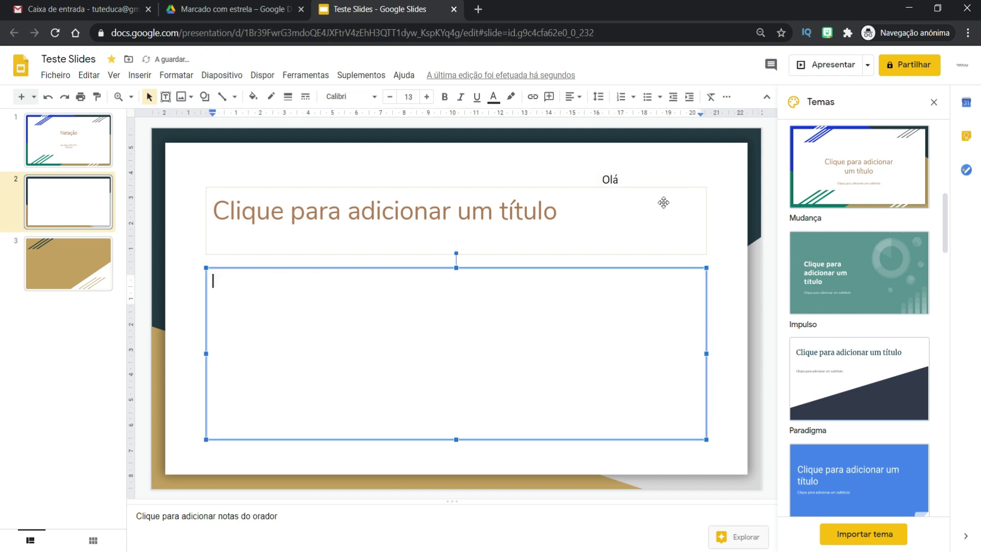
click(659, 174)
drag(636, 181, 462, 347)
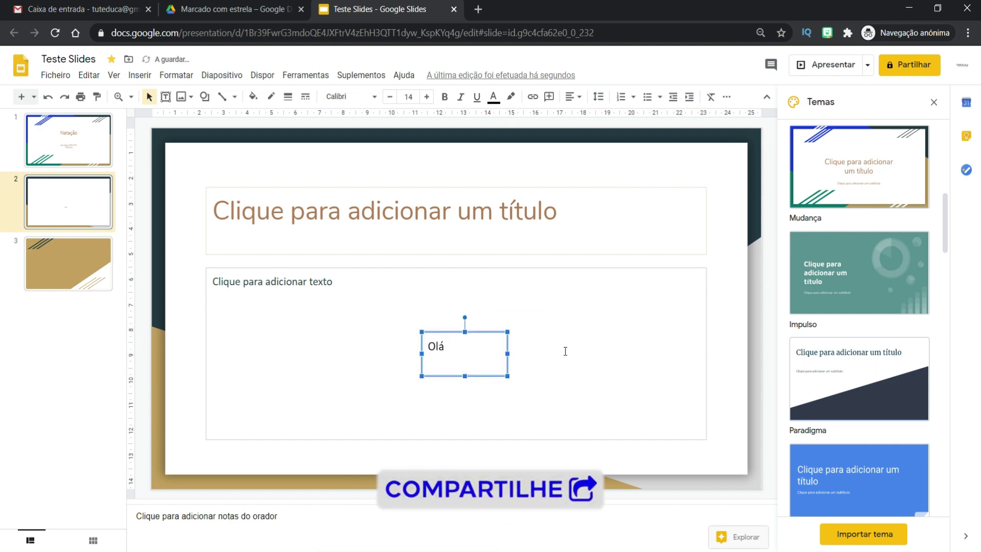
click(182, 98)
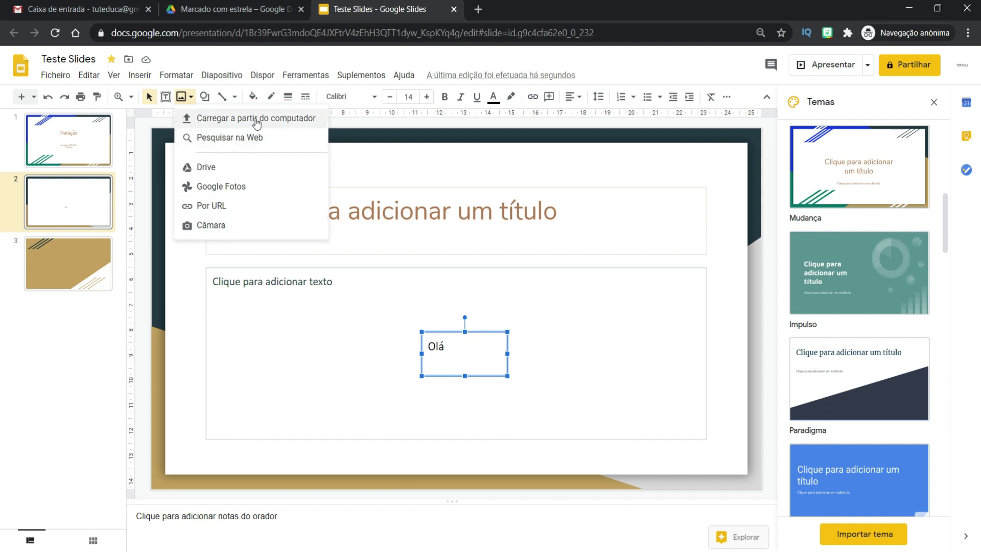
Insert the first swimmer photo from a Natação web search, shrink it and place it upper right.
click(257, 139)
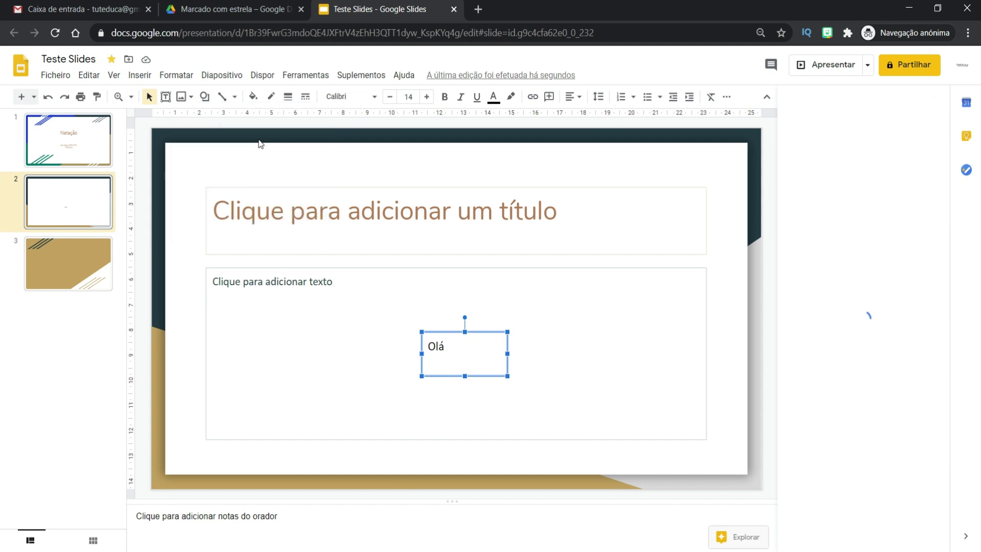
text(N)
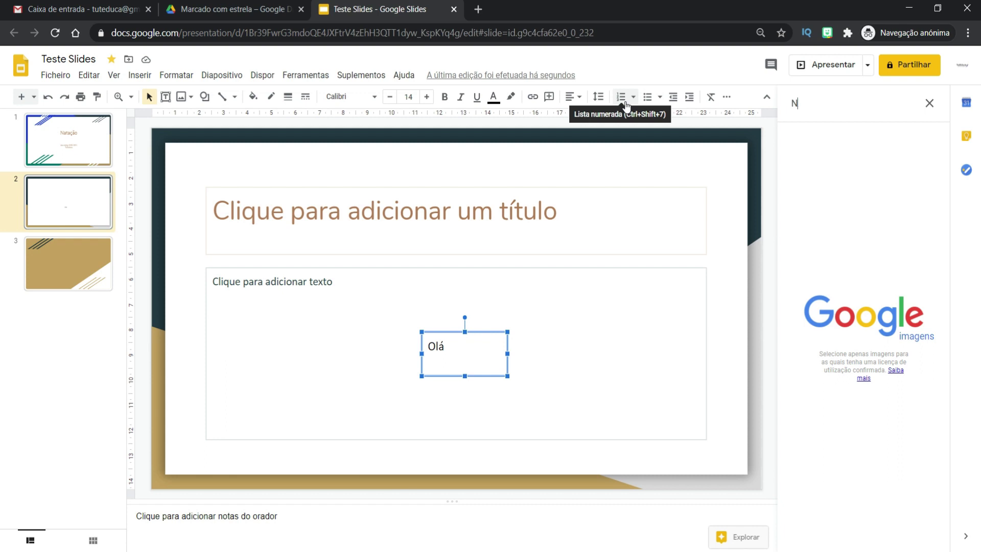
text(atação)
key(Return)
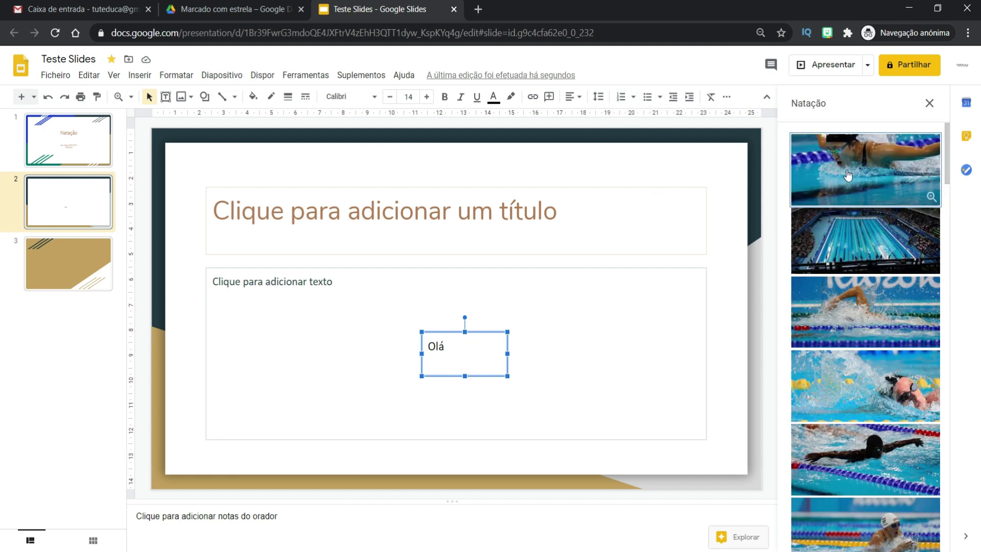
click(852, 177)
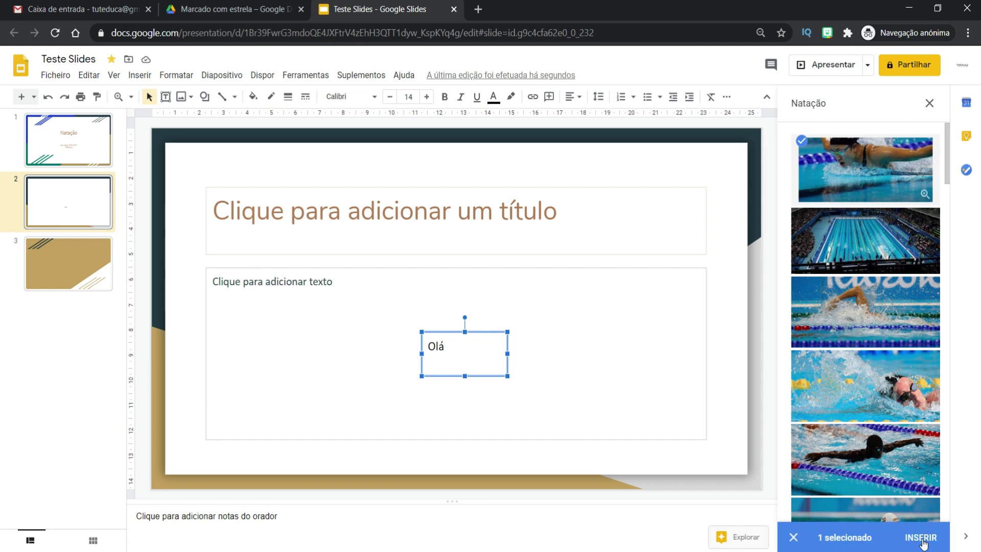
click(837, 245)
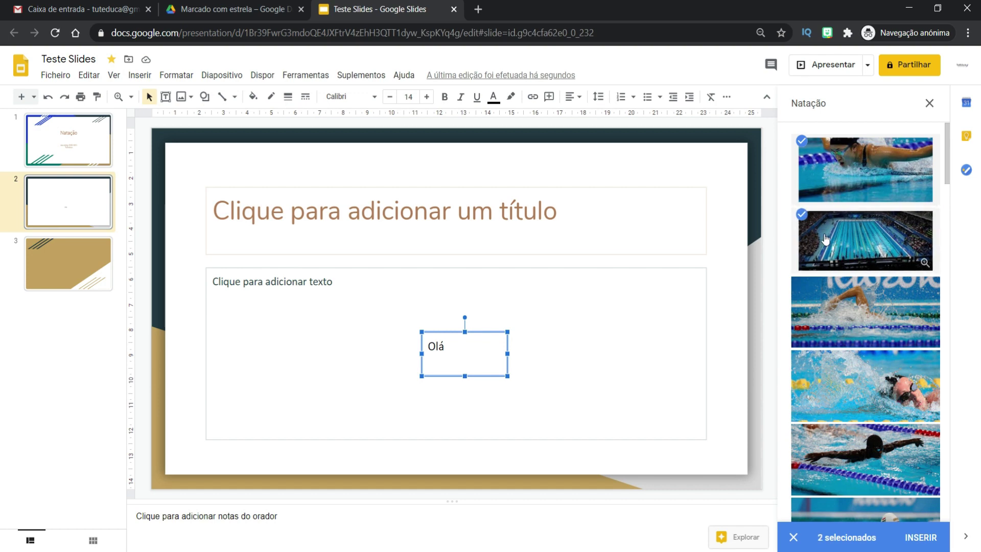
click(825, 239)
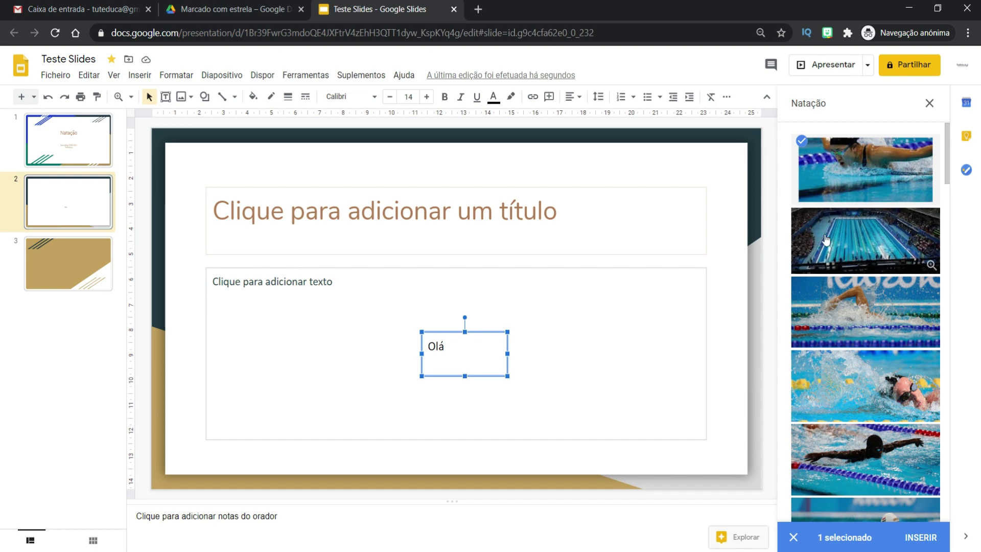
click(922, 542)
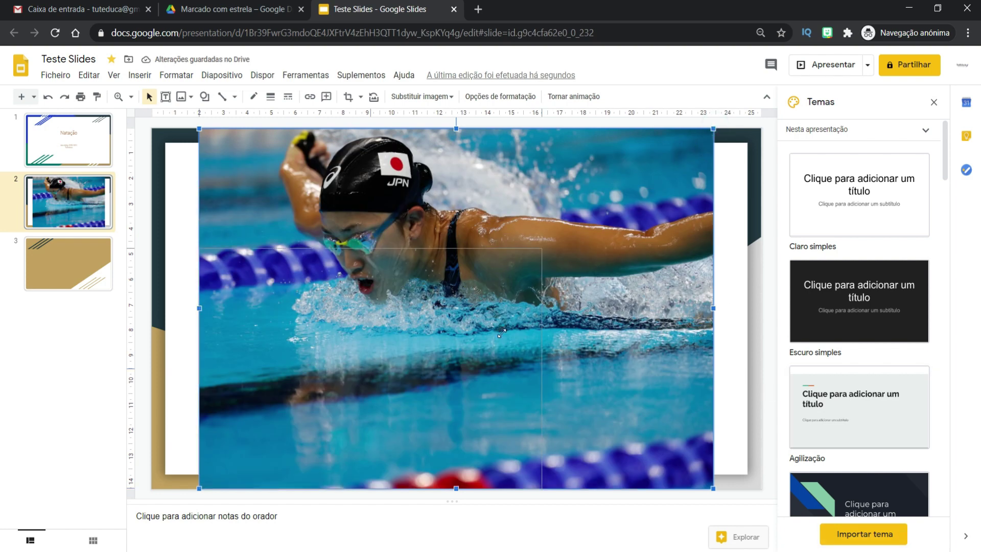
drag(713, 128, 422, 420)
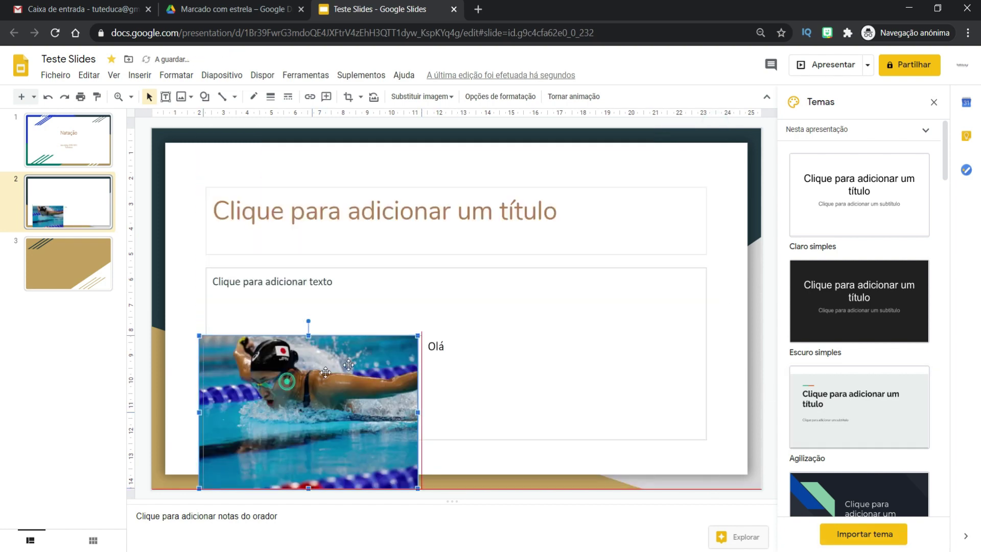
mouse_move(288, 382)
mouse_down()
mouse_move(577, 258)
mouse_move(596, 348)
mouse_move(593, 308)
mouse_move(613, 292)
mouse_move(646, 292)
mouse_move(644, 299)
mouse_move(648, 289)
mouse_up()
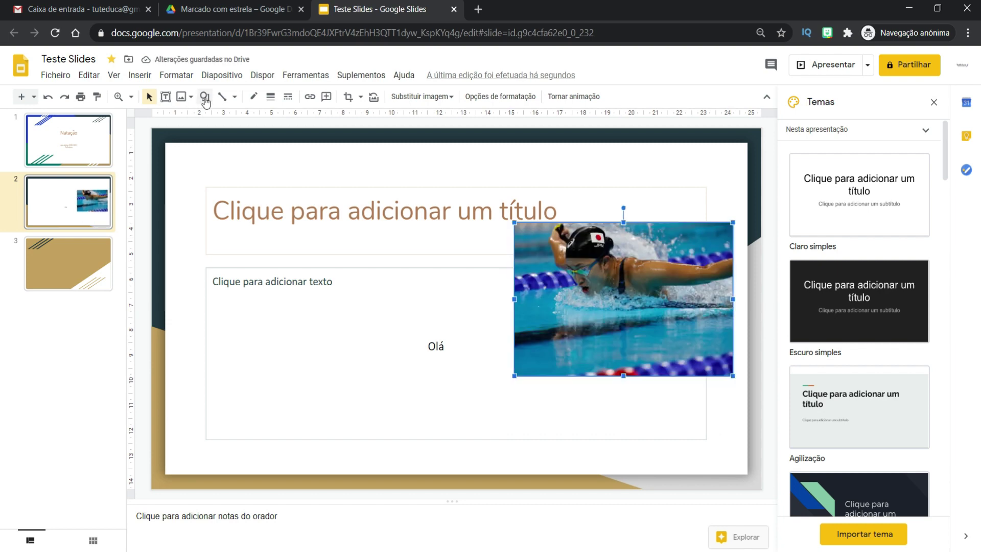
Add a blank slide after slide 3.
click(76, 267)
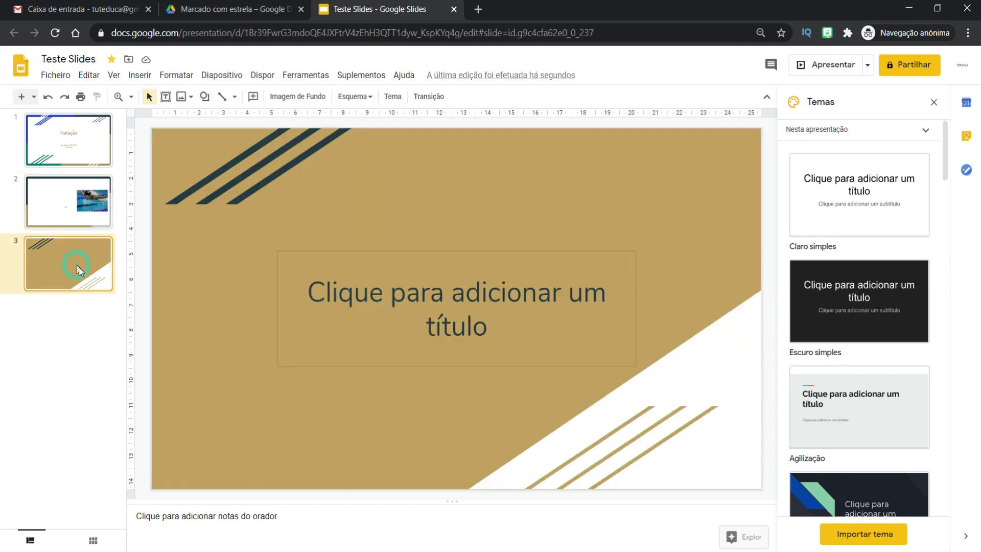
click(33, 97)
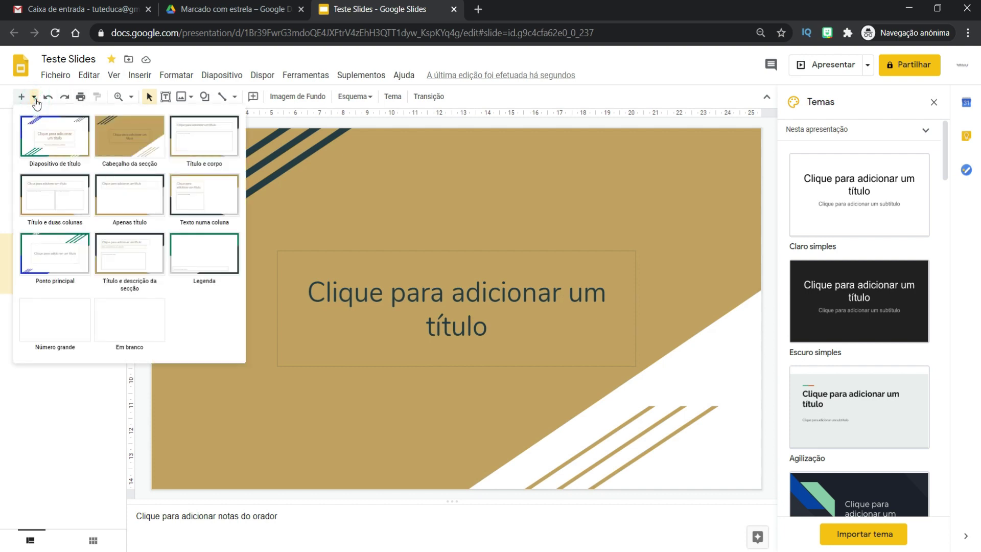
click(131, 325)
Draw a no-entry symbol shape near the top left of slide 4.
click(181, 98)
click(204, 97)
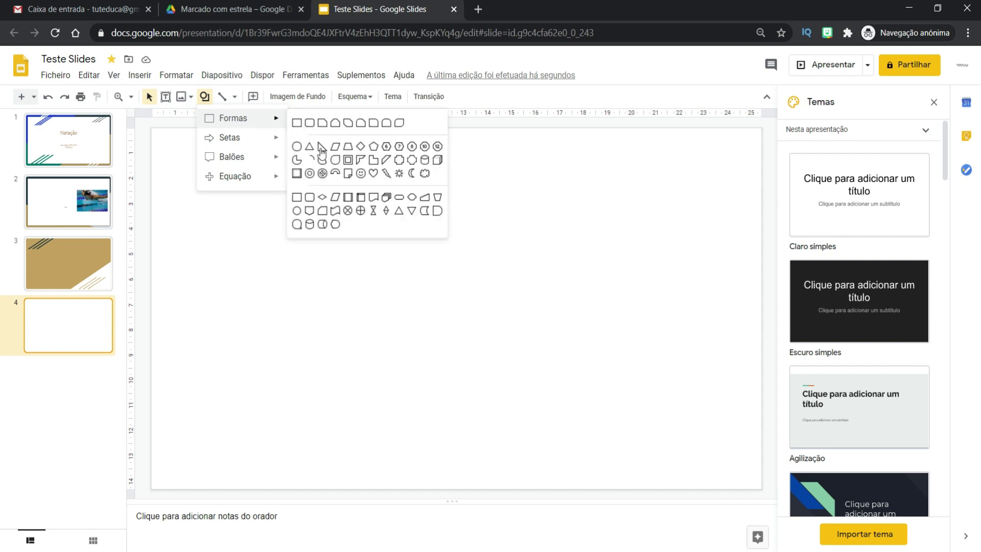
click(322, 173)
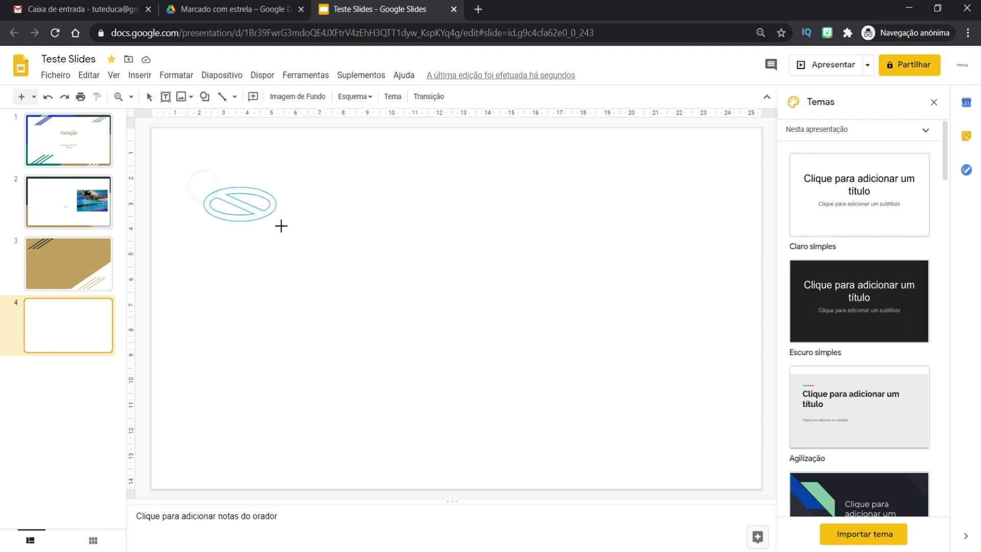
drag(203, 186, 303, 283)
Draw a double-headed arrow beside it, tilt it diagonally and reshape it into two triangular heads.
click(204, 97)
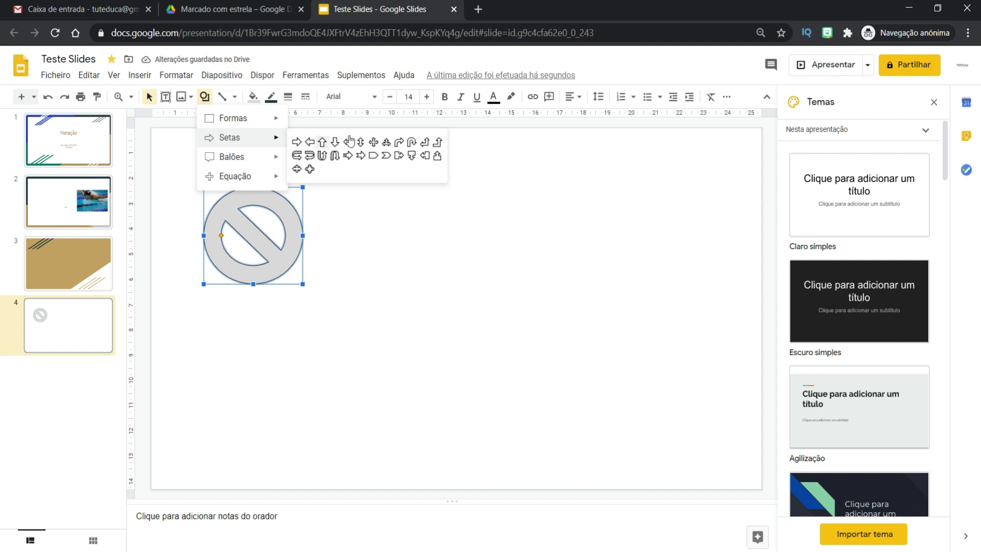
click(348, 141)
drag(379, 220, 452, 258)
mouse_move(416, 205)
mouse_down()
mouse_move(459, 230)
mouse_move(488, 272)
mouse_move(449, 255)
mouse_up()
click(385, 198)
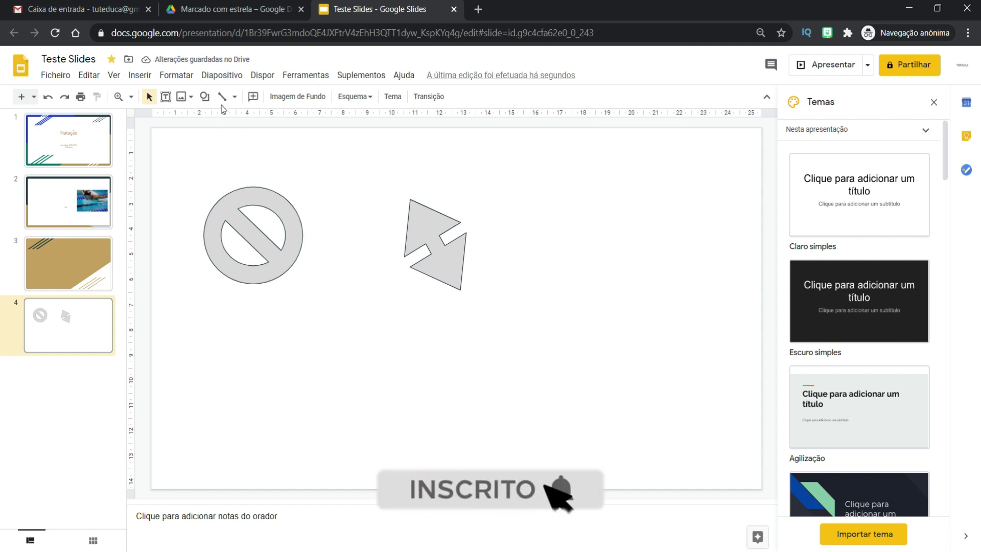
click(205, 97)
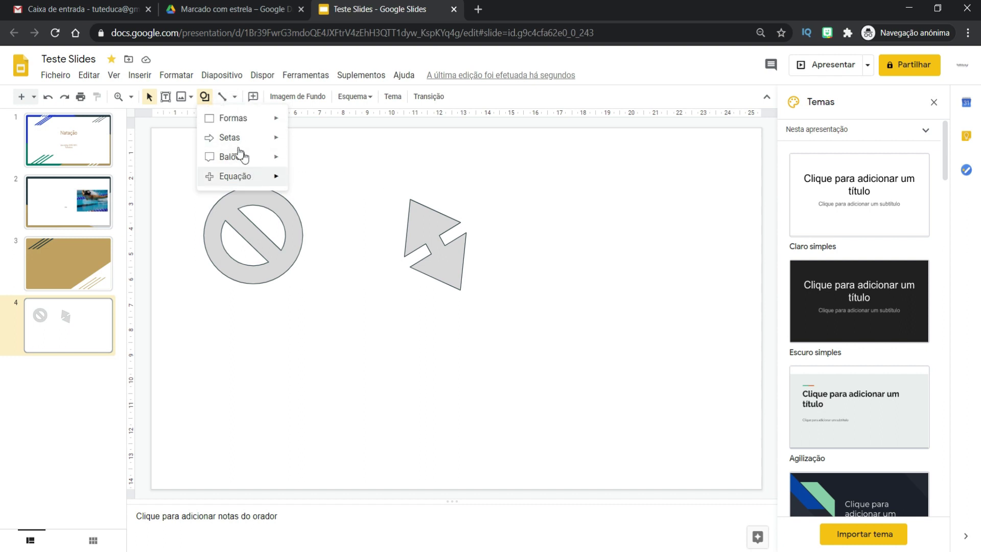
Draw a vertical line (Linha) to the right of the arrow shape.
click(234, 97)
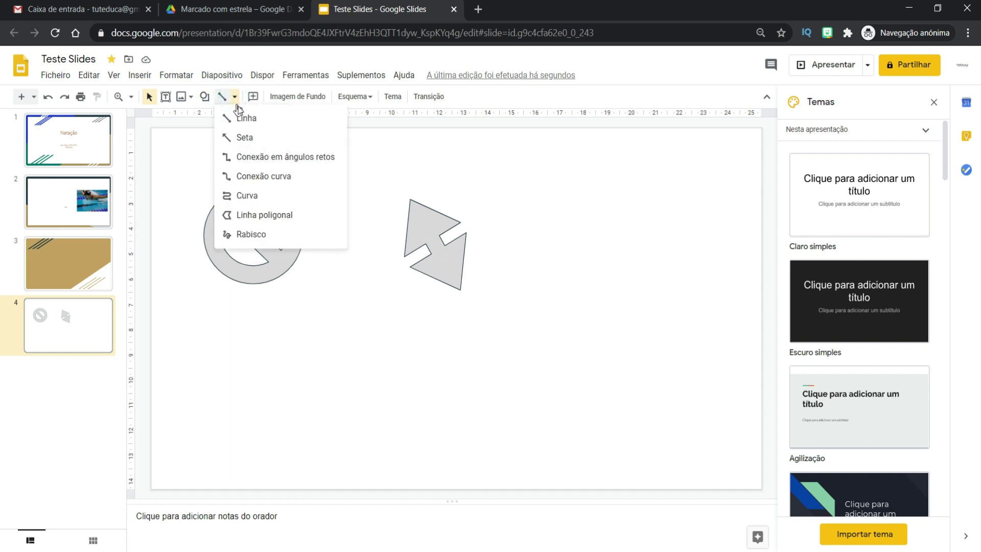
click(241, 118)
mouse_move(578, 192)
mouse_down()
mouse_move(632, 250)
mouse_move(577, 304)
mouse_up()
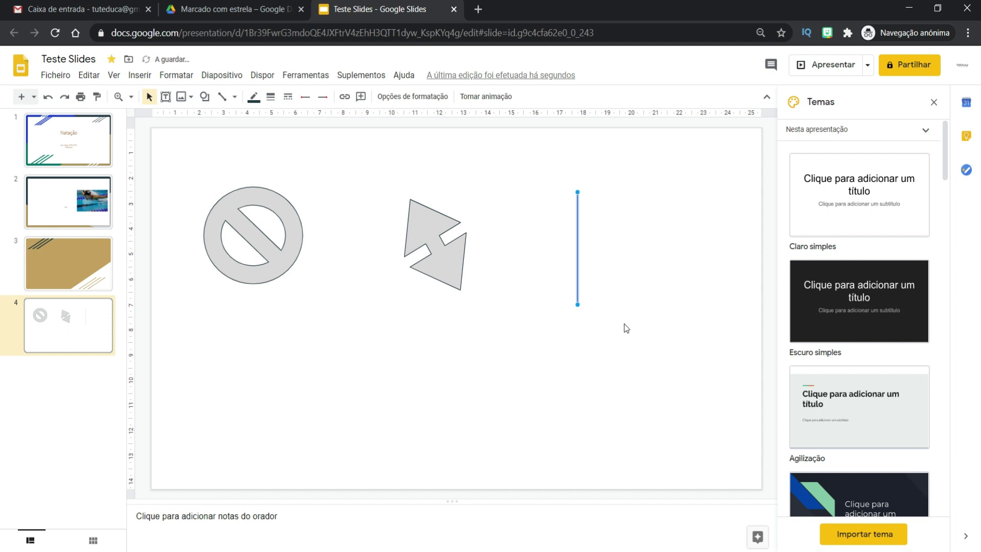
Draw a diagonal arrow (Seta) angling down from the line's bottom.
click(234, 96)
click(247, 138)
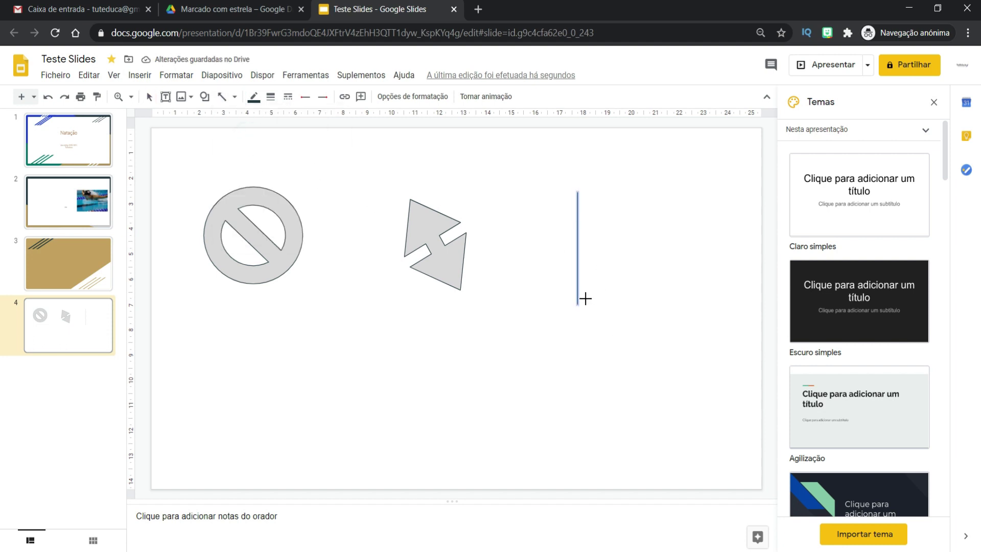
drag(576, 304, 660, 304)
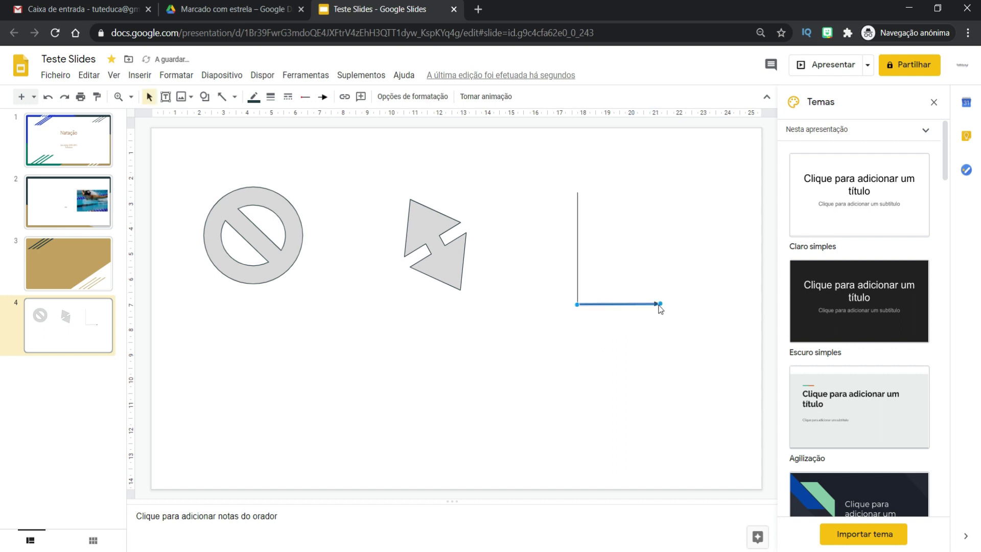
drag(660, 304, 644, 355)
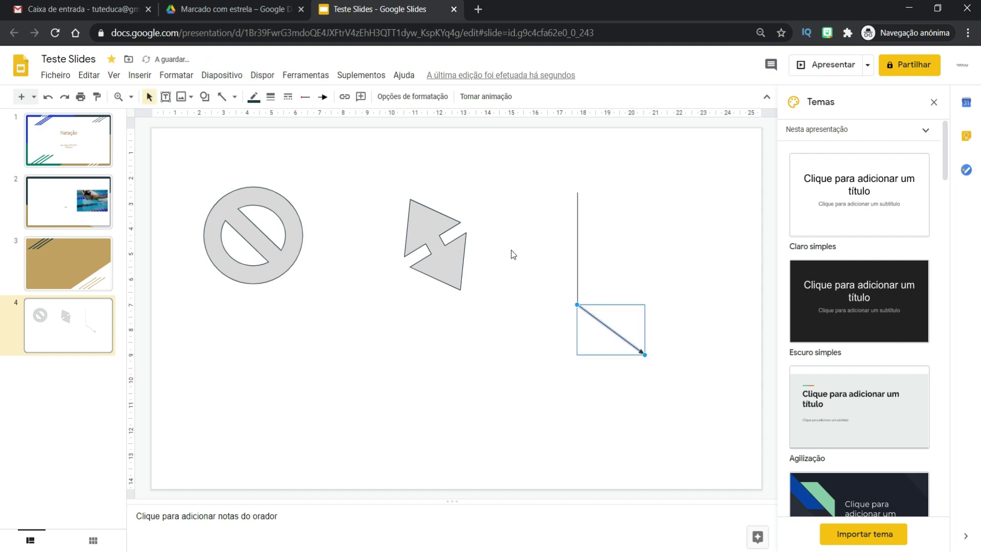
Draw a right-angle connector arrow from the line's bottom, extending its end further down.
click(234, 97)
click(247, 156)
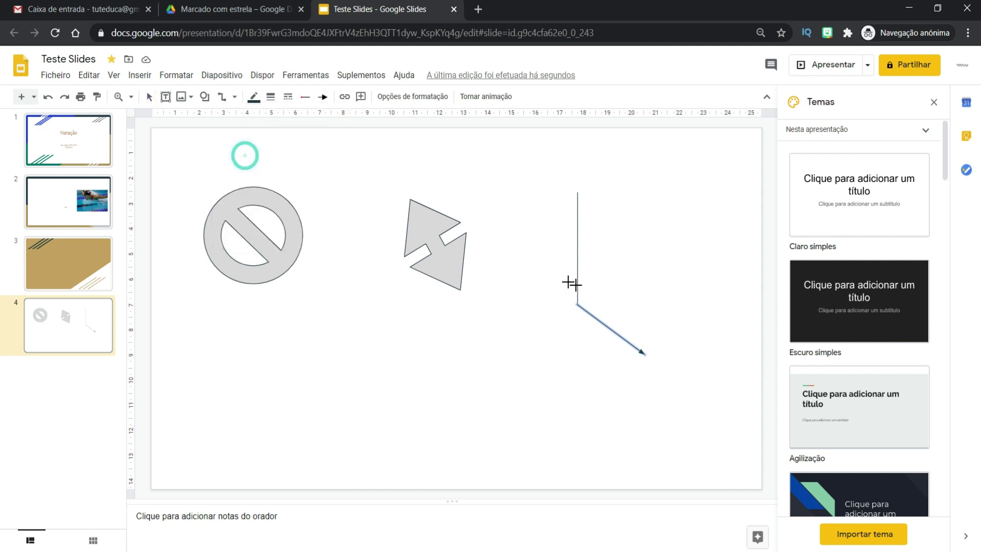
mouse_move(577, 305)
mouse_down()
mouse_move(602, 351)
mouse_move(632, 363)
mouse_move(659, 422)
mouse_up()
click(234, 96)
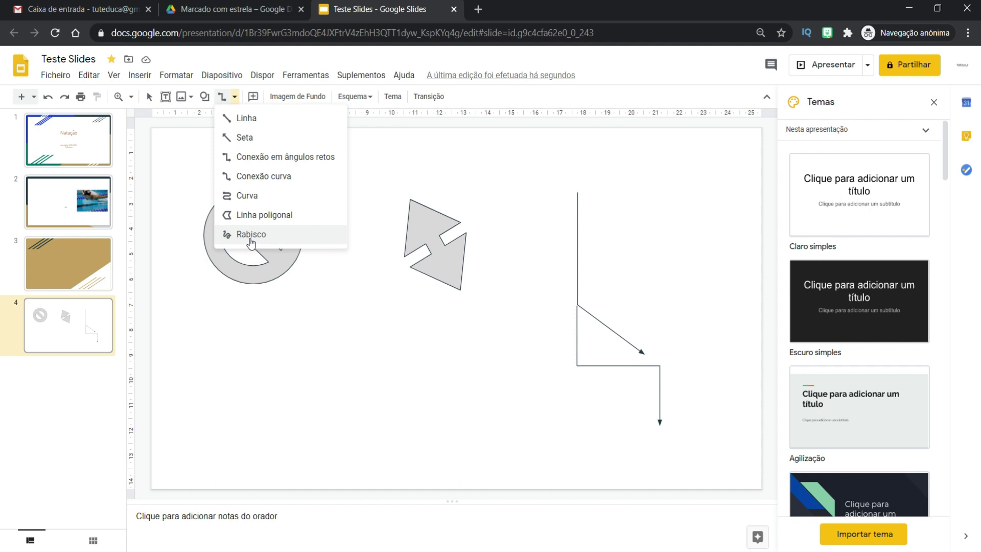
Draw a freehand scribble in the middle of slide 4 and color it red.
click(255, 242)
drag(344, 349, 408, 408)
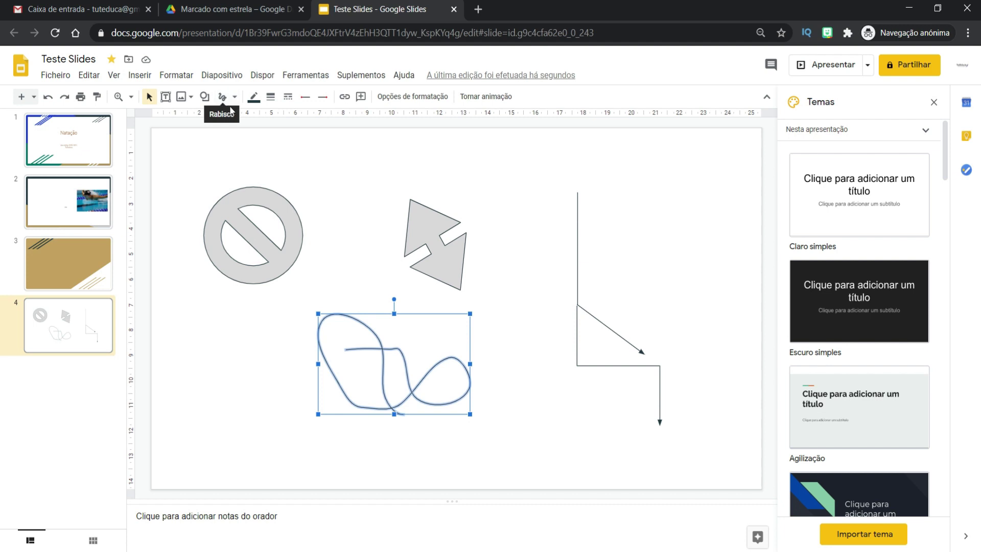
click(253, 96)
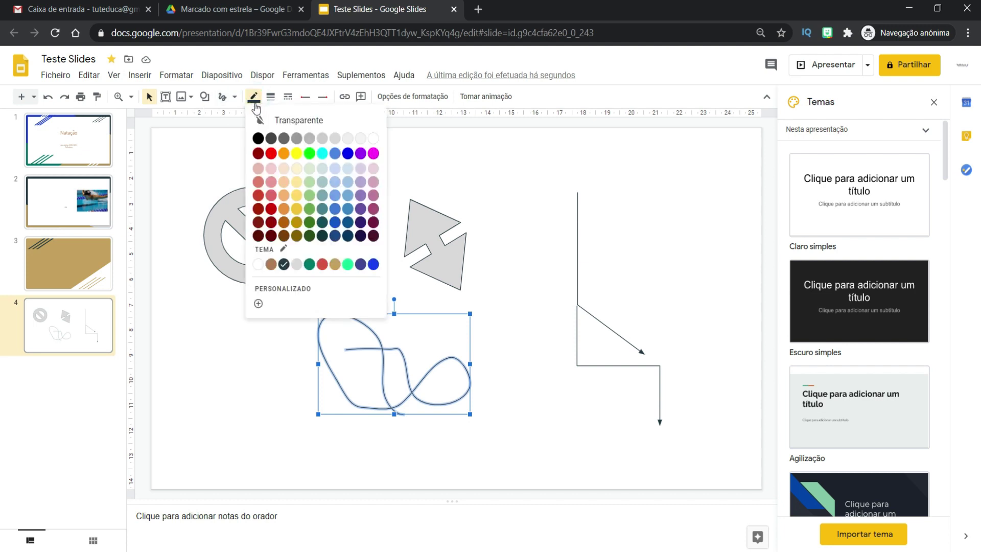
click(270, 153)
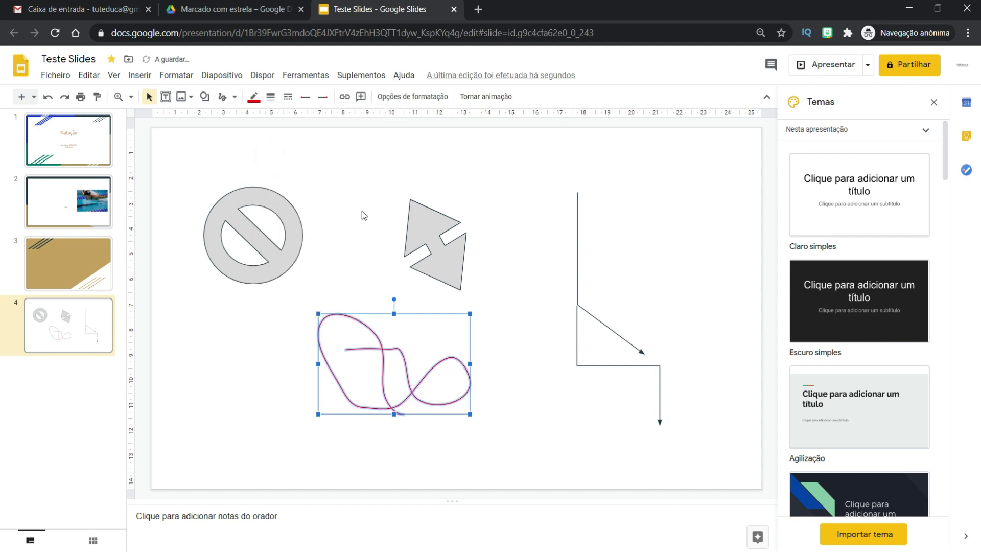
Add a green scribble left of the red one, then start another scribble at the upper right.
click(222, 97)
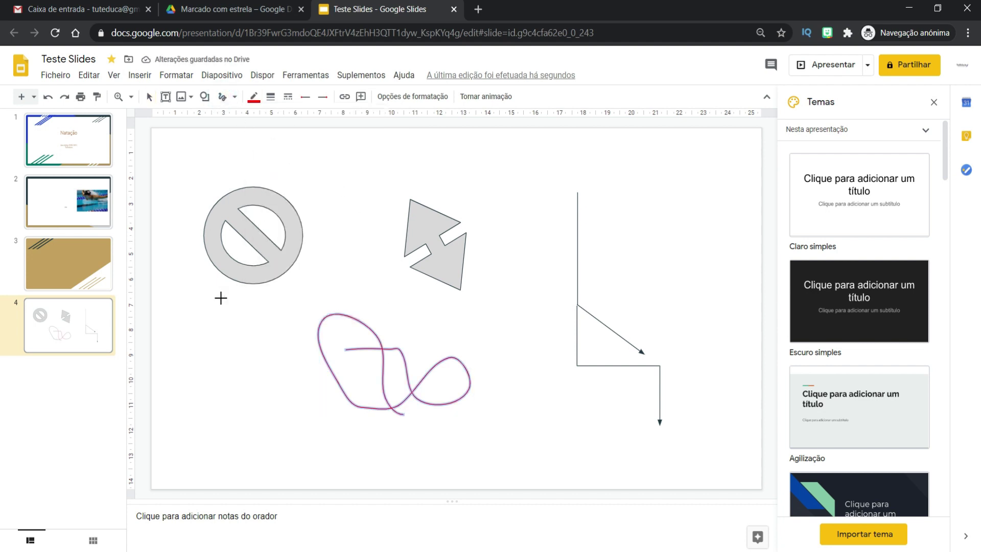
drag(213, 339, 240, 411)
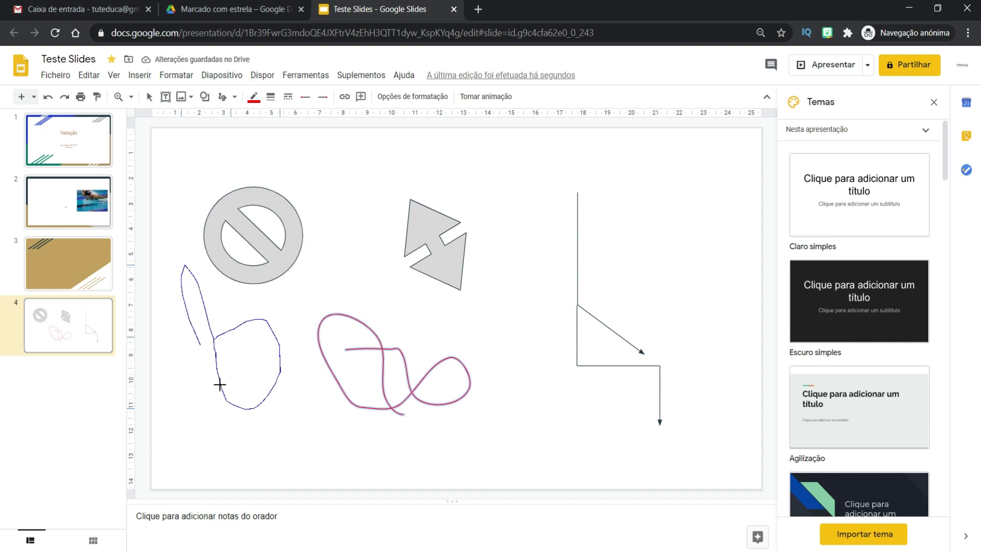
click(254, 97)
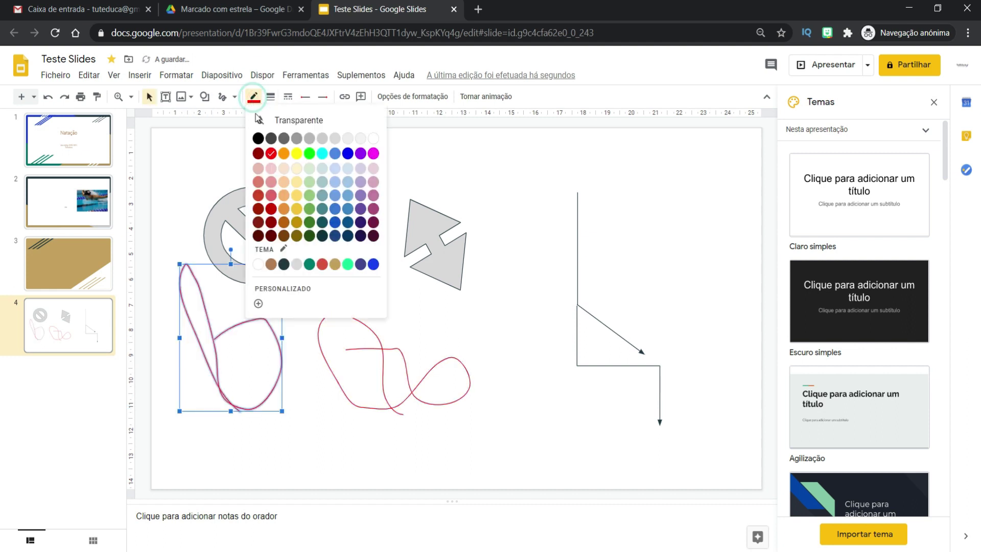
click(310, 154)
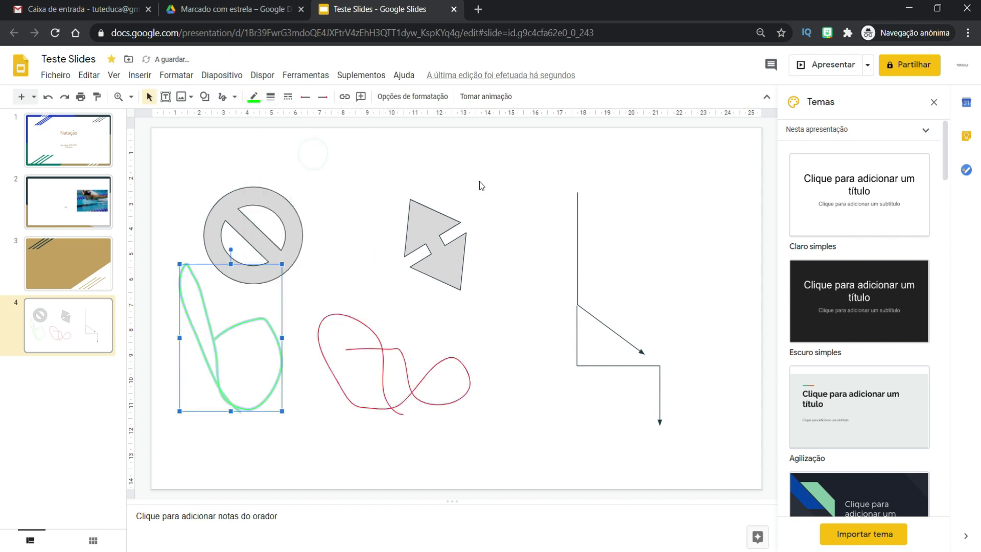
click(222, 96)
mouse_move(557, 174)
mouse_down()
mouse_move(689, 256)
mouse_move(672, 214)
mouse_move(503, 222)
mouse_up()
Give the upper-right scribble 24 px weight, a dashed style, a large arrowhead start and a square end.
click(270, 97)
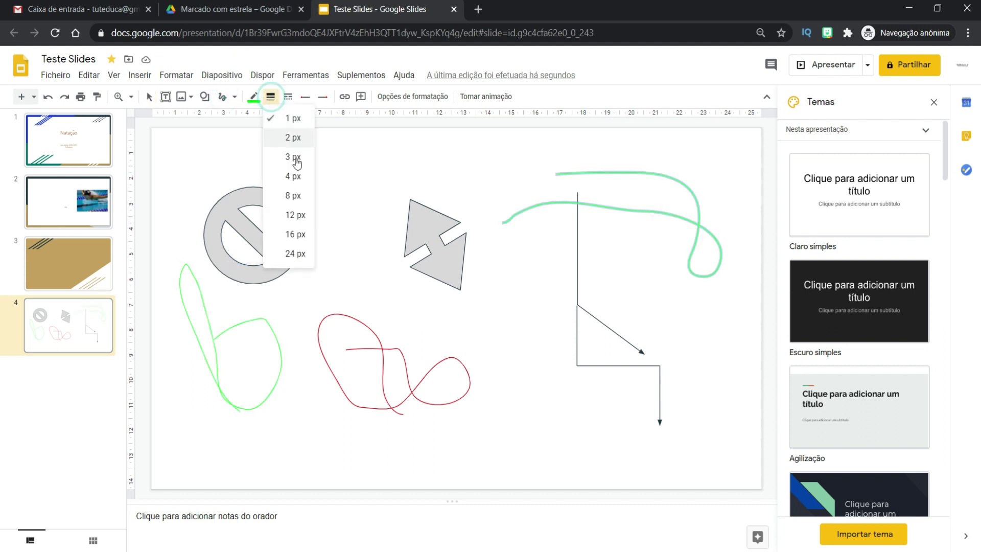
click(295, 253)
click(287, 97)
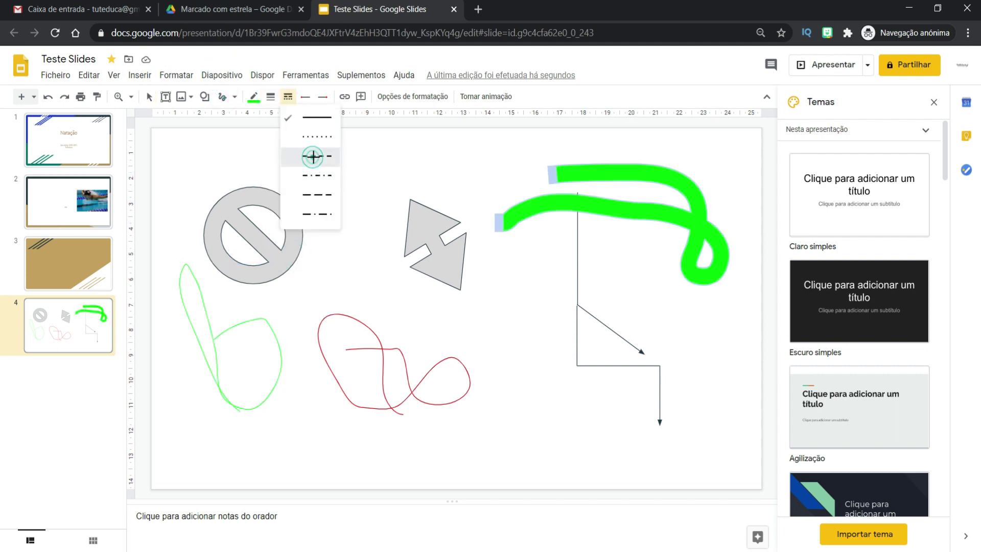
click(314, 156)
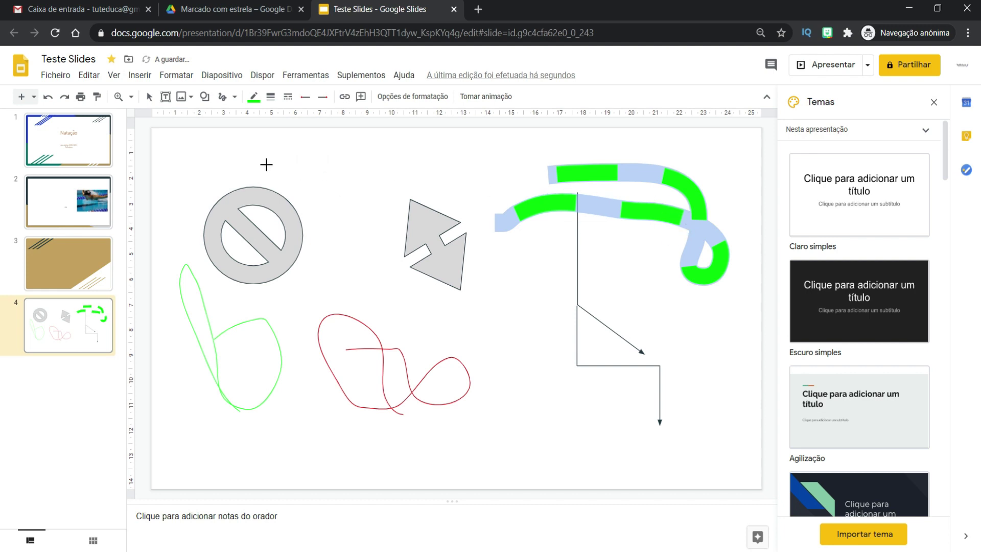
click(304, 97)
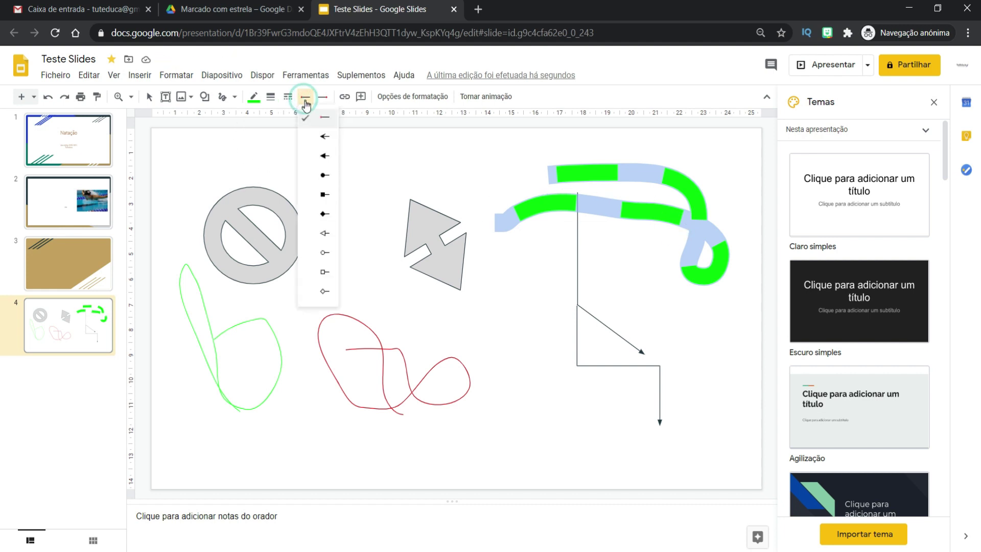
click(324, 136)
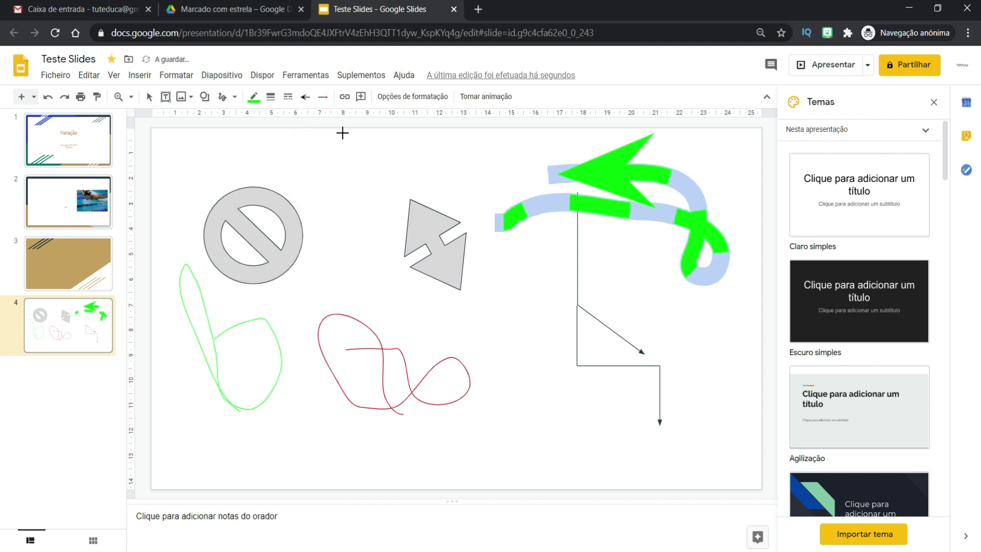
click(322, 96)
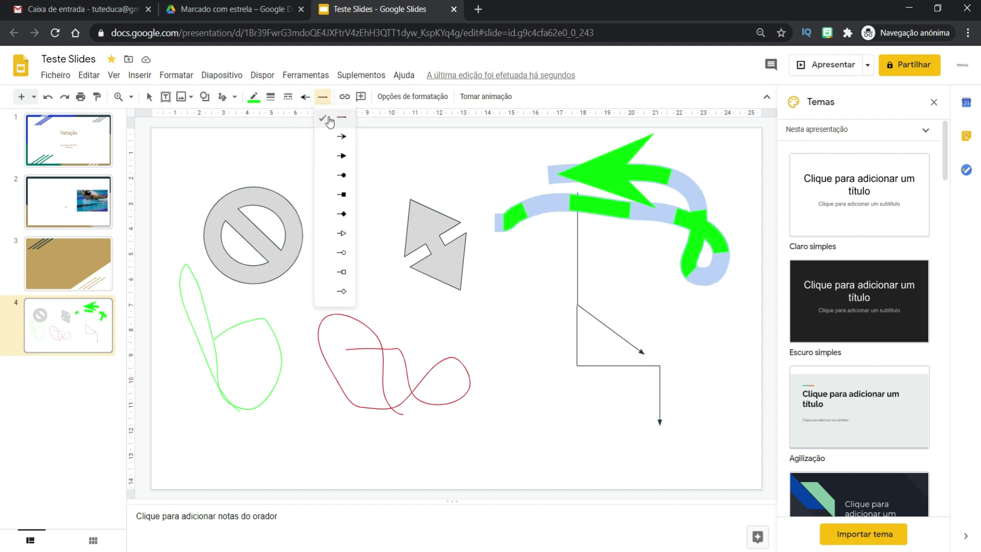
click(330, 194)
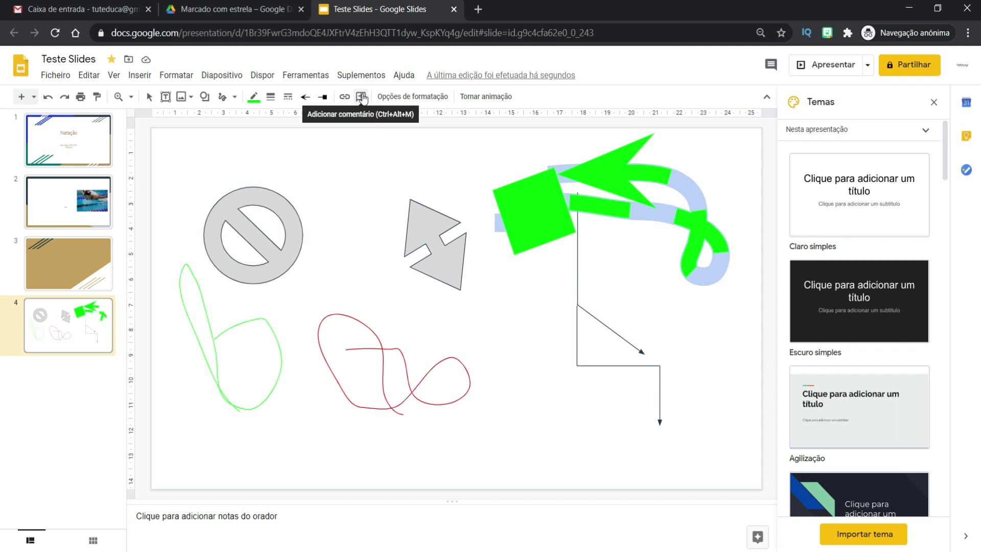
Post a 'Muito bem' comment on the green scribble and bring up Opções de formatação.
click(360, 97)
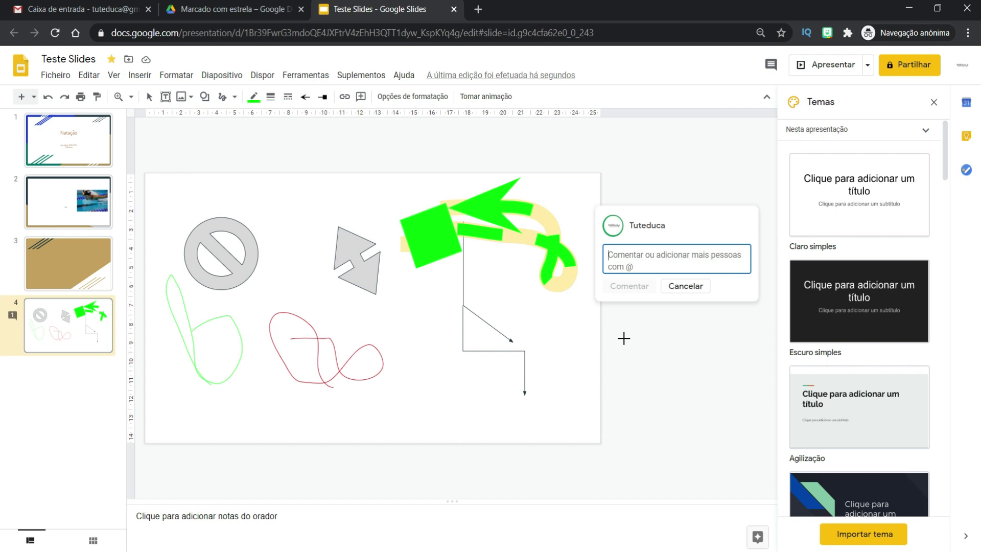
key(Escape)
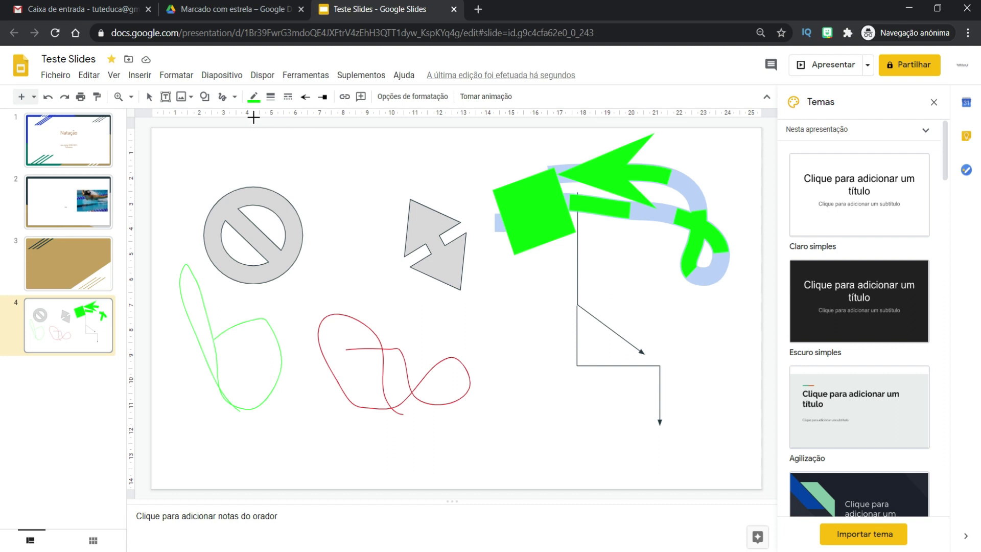
click(360, 96)
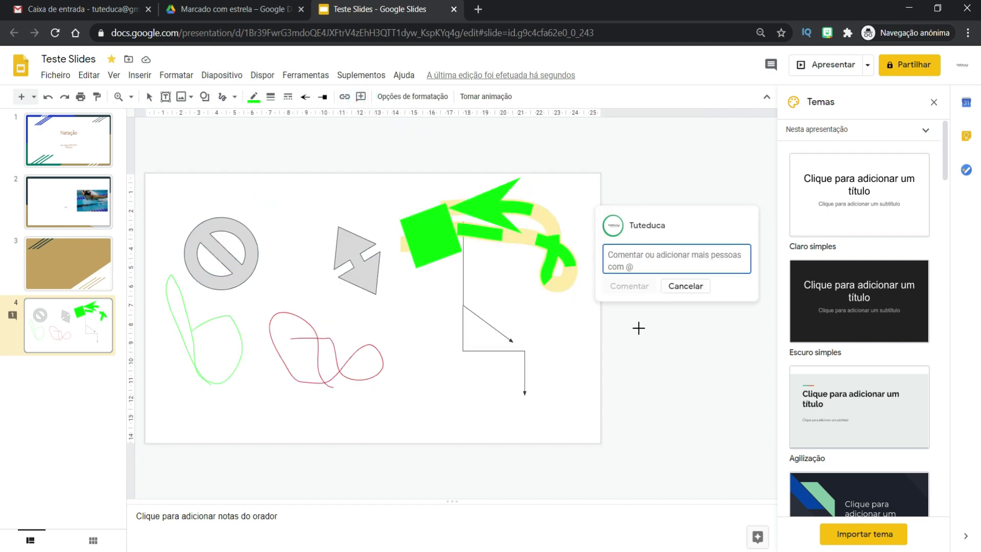
text(Muito bem)
click(629, 286)
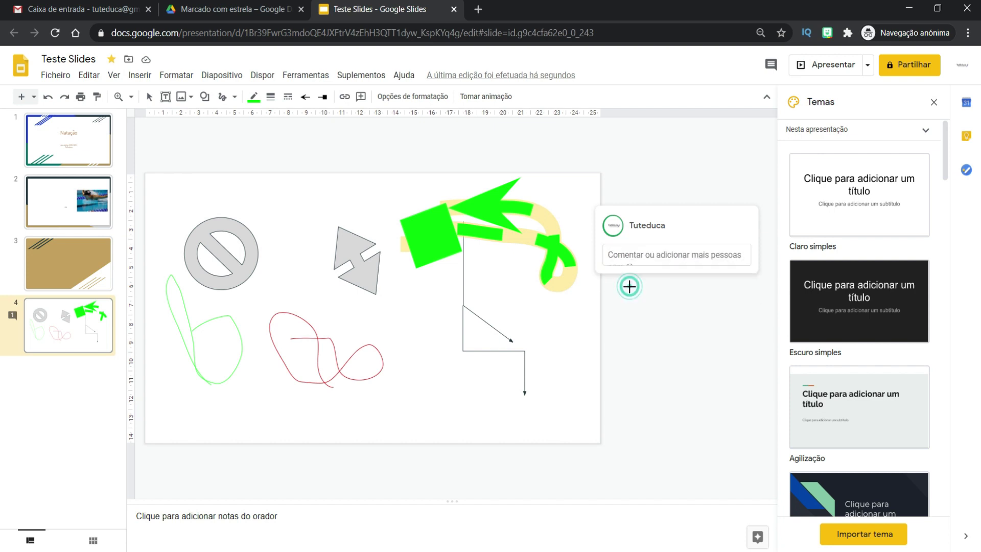
click(415, 100)
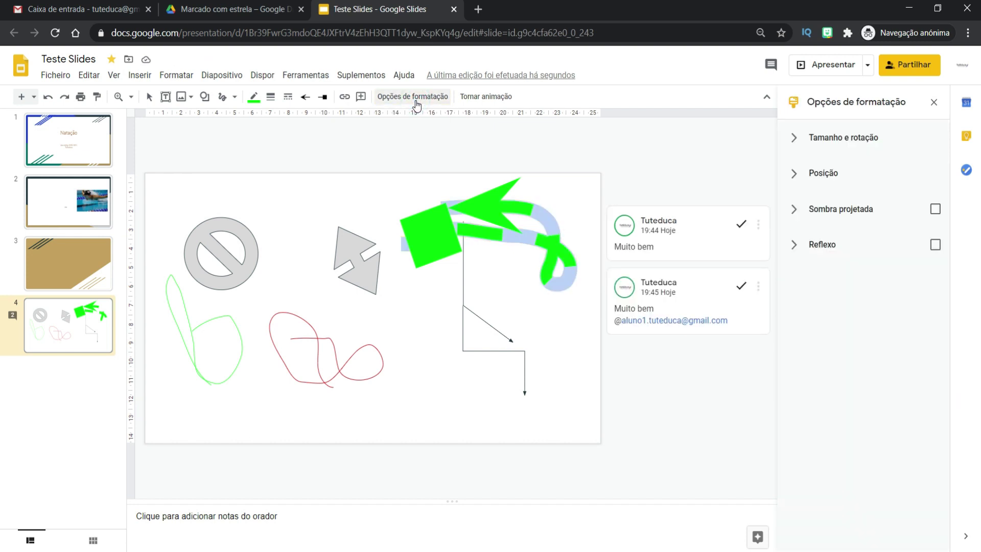
Give the green scribble a fast Entrada gradual animation triggered Ao clicar.
click(805, 142)
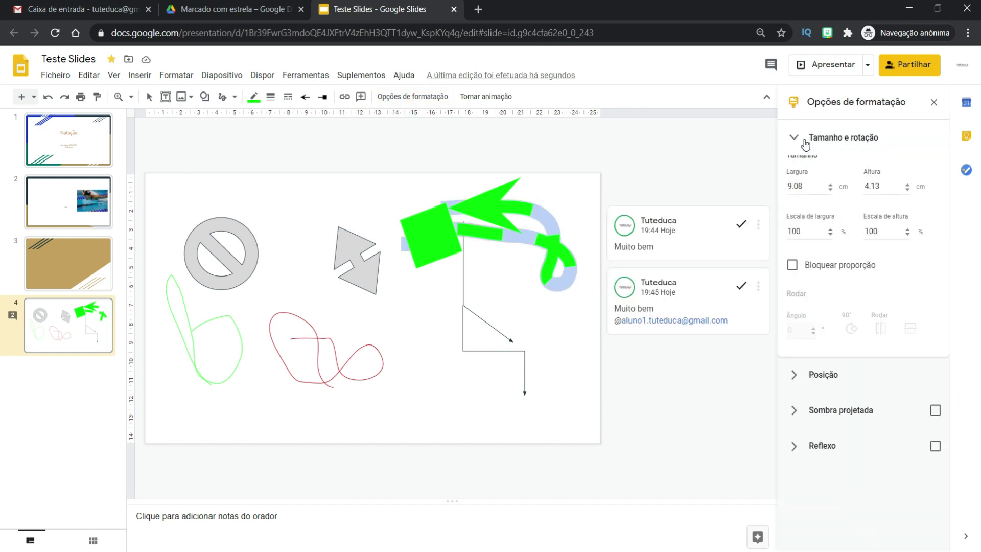
click(805, 392)
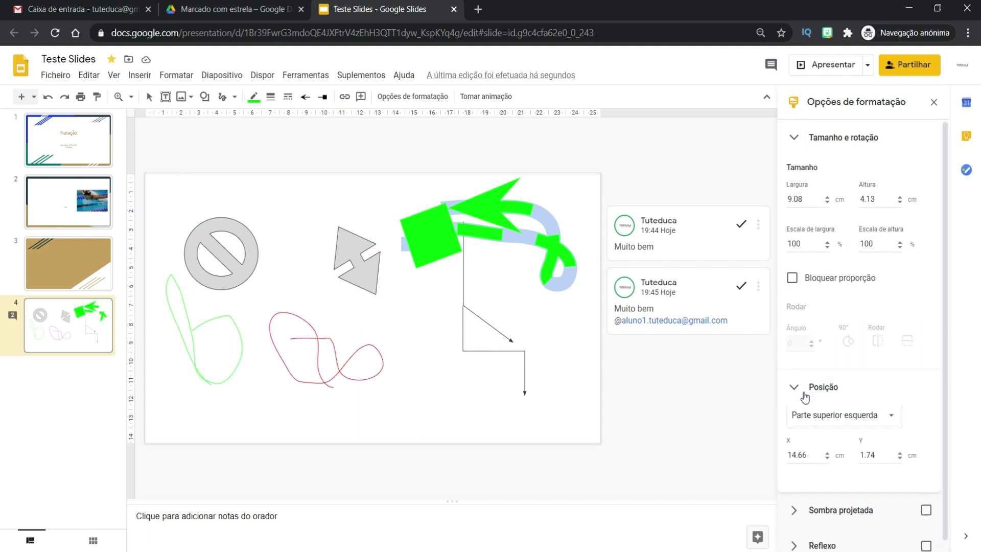
scroll(817, 449, down, 1)
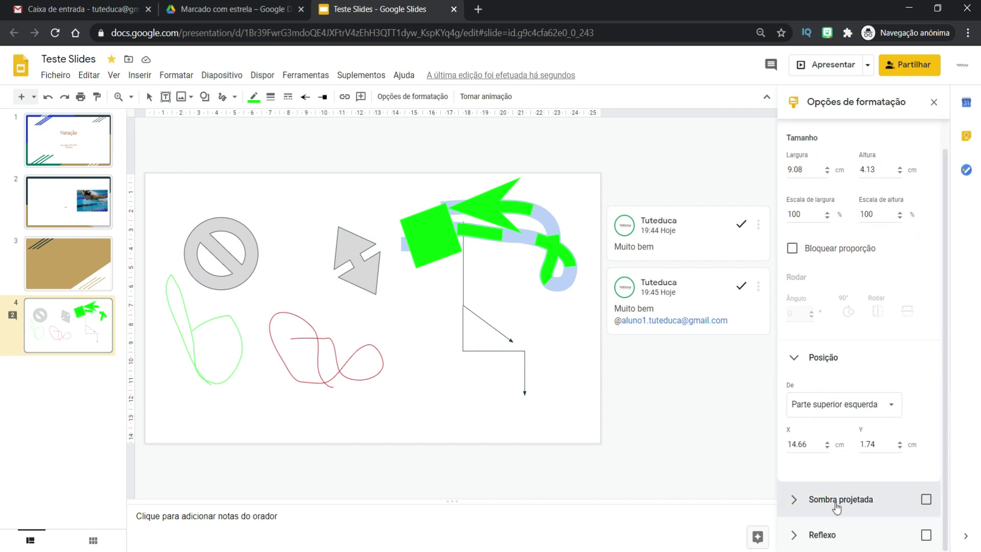
click(480, 97)
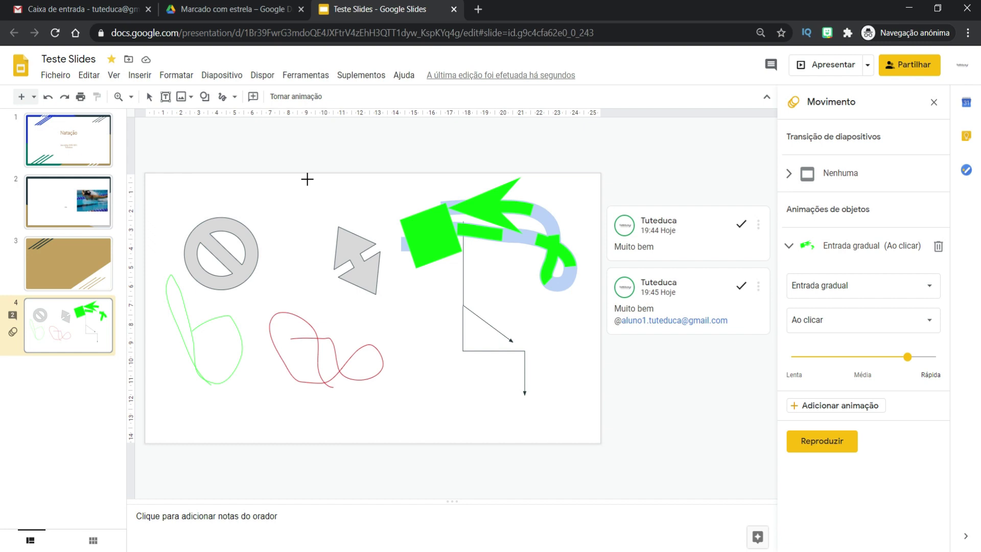
click(934, 103)
Close the side panel, preview slide 4 fullscreen with Apresentar, then exit with Esc.
click(934, 102)
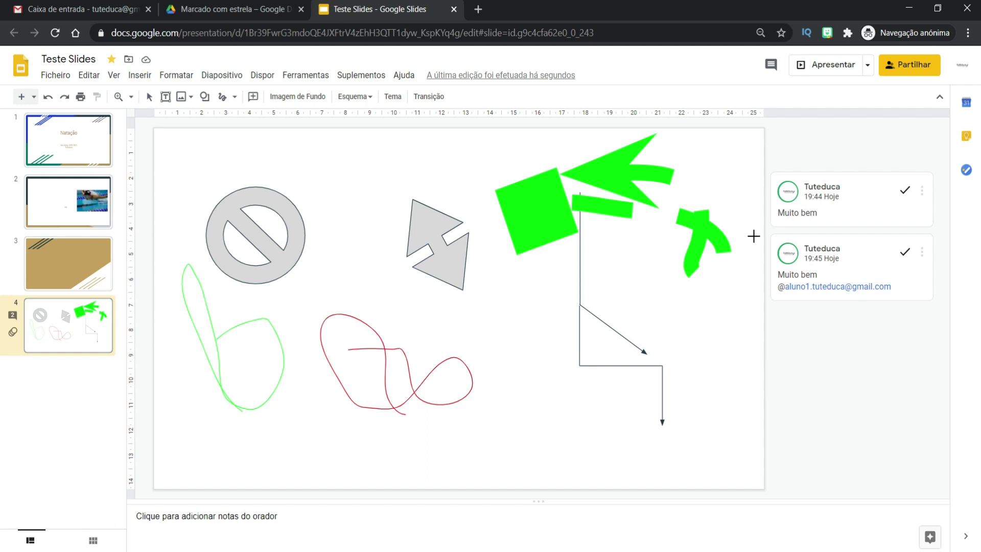
click(822, 72)
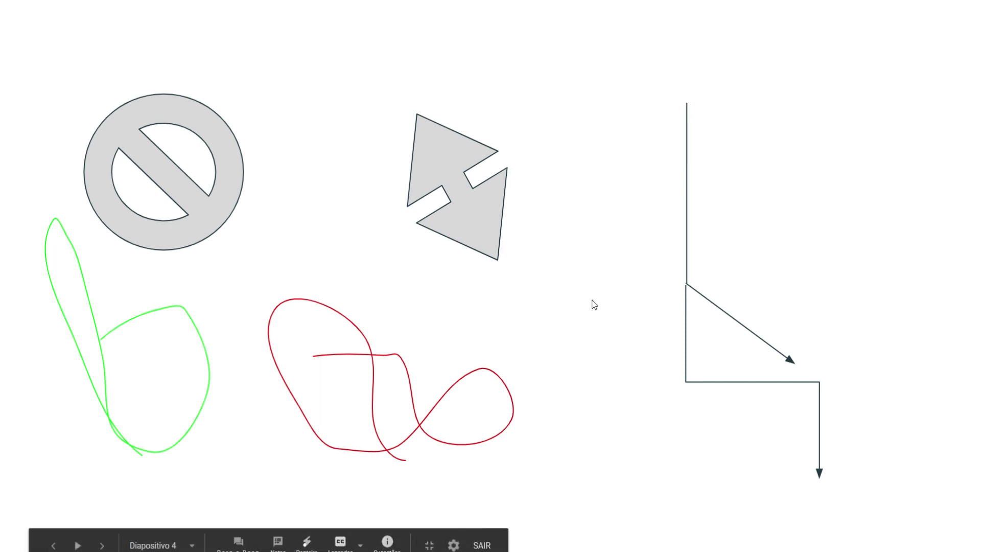
key(Escape)
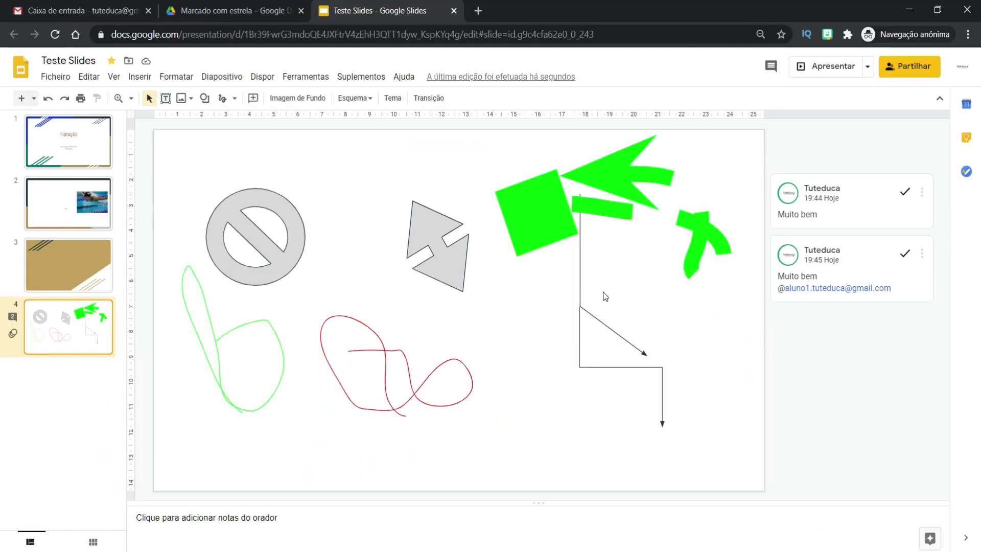